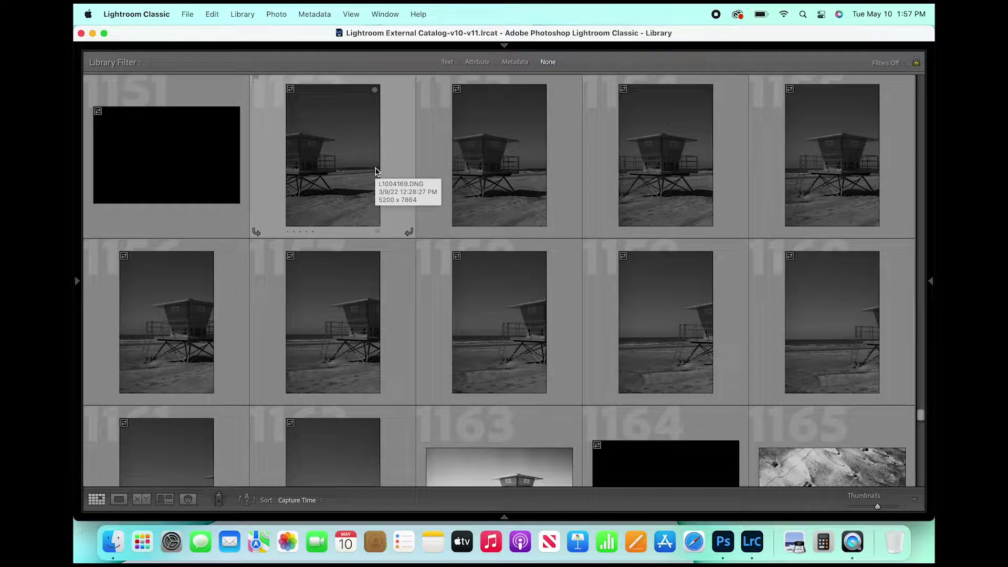
Preview a panorama merge of the vertical lifeguard tower frames, photos 1152 through 1162, and close the preview without merging.
scroll(376, 171, "up", 2)
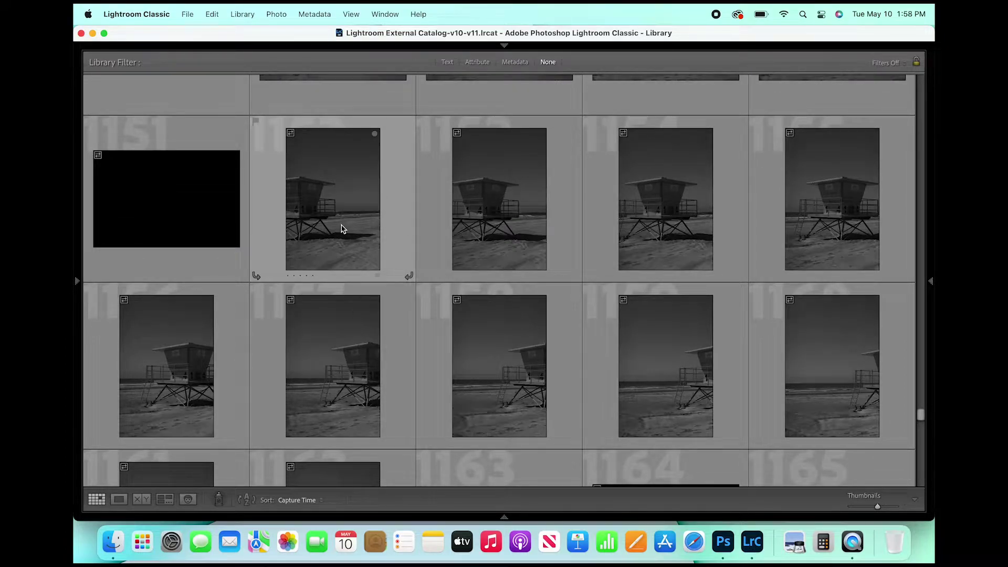
left_click(342, 229)
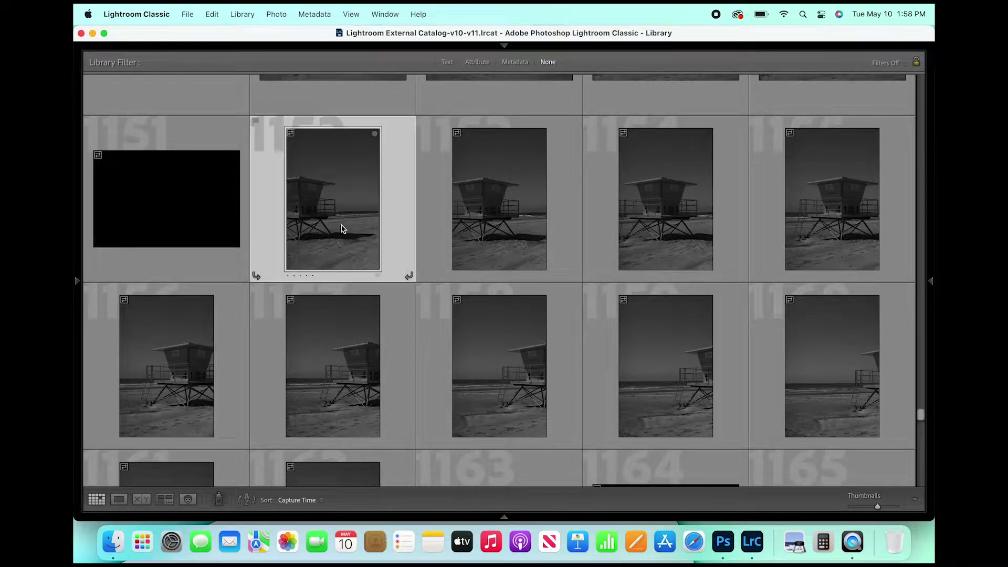
scroll(492, 233, "down", 3)
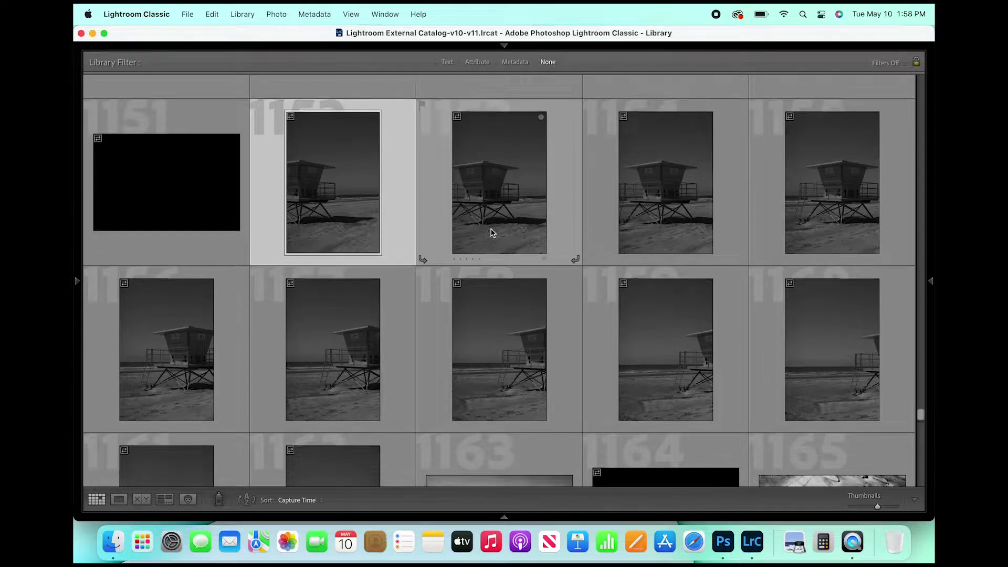
scroll(488, 232, "down", 3)
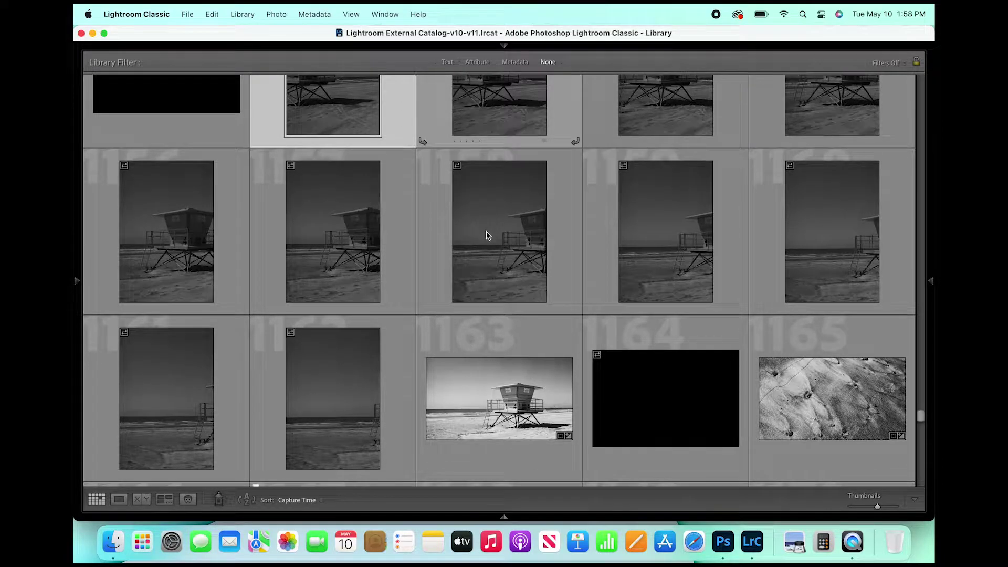
left_click(326, 402, "shift")
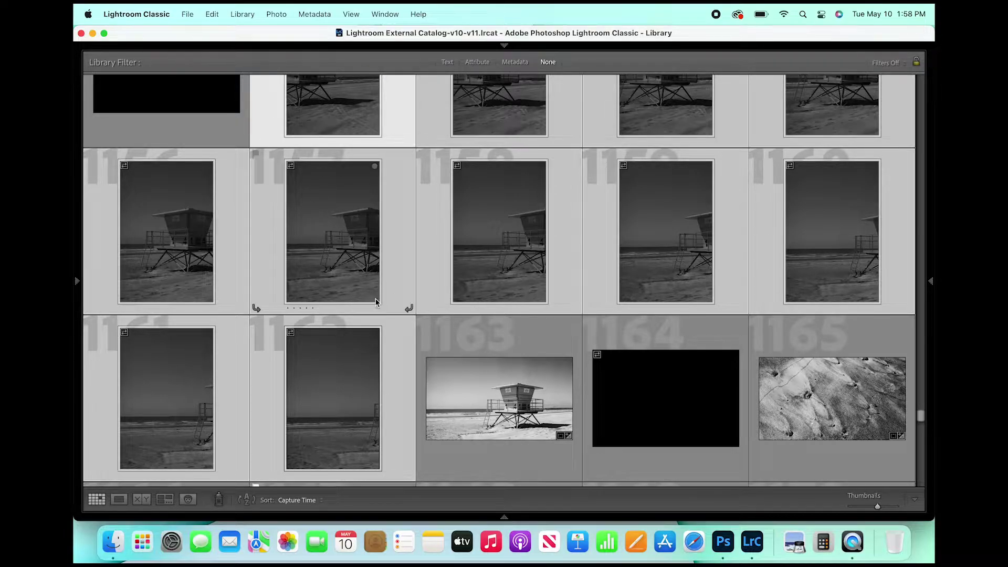
right_click(509, 301)
mouse_move(527, 301)
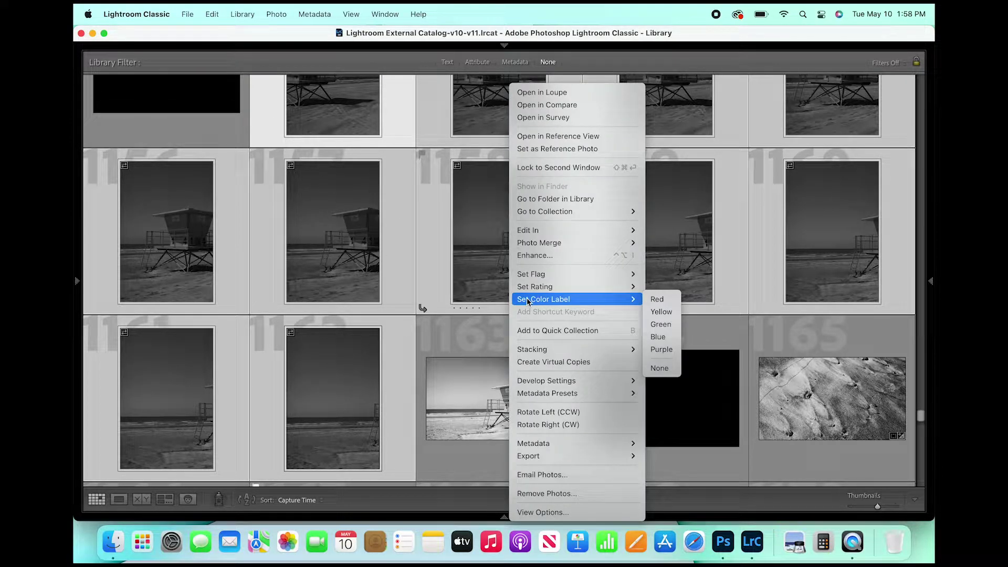
mouse_move(572, 243)
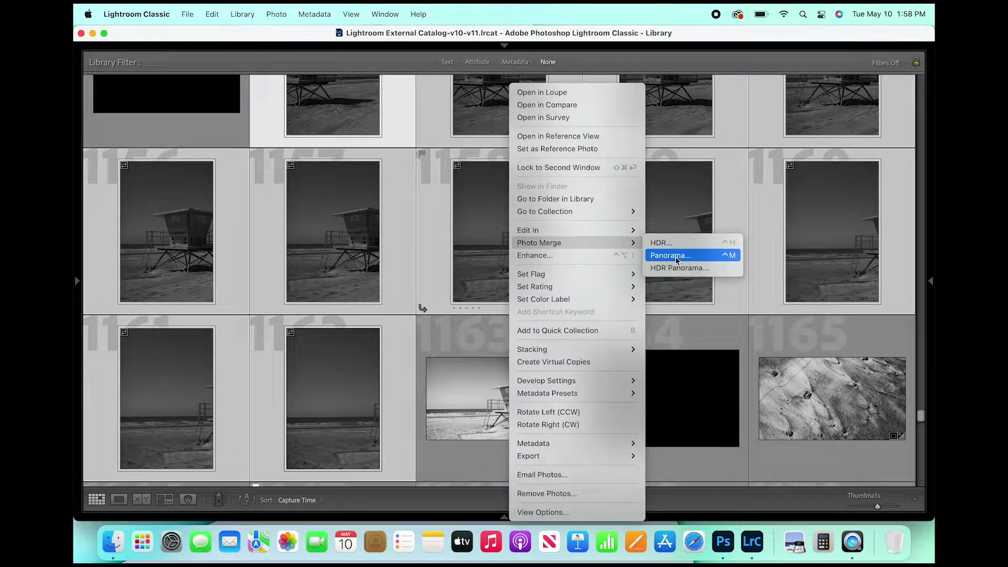
left_click(676, 257)
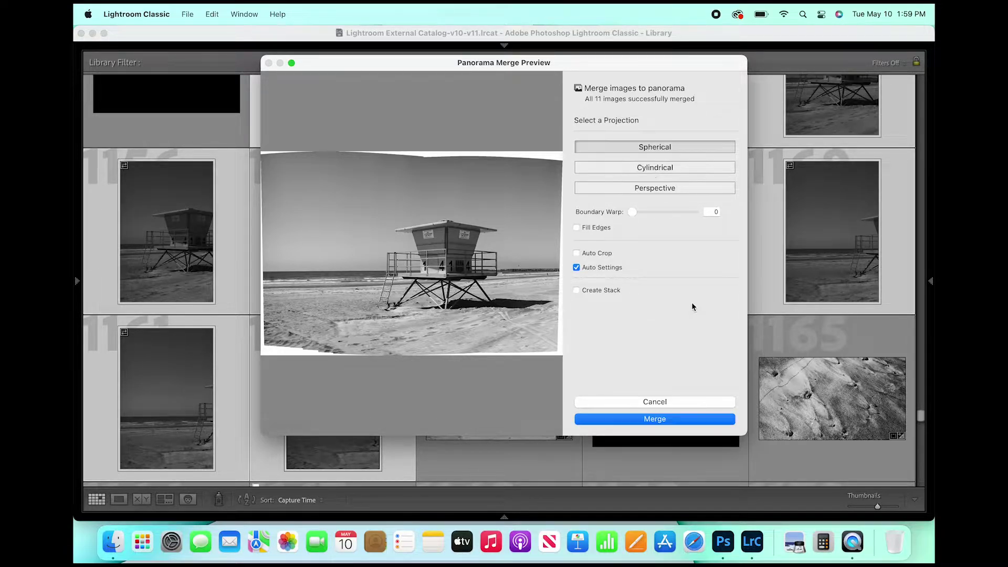
left_click(665, 402)
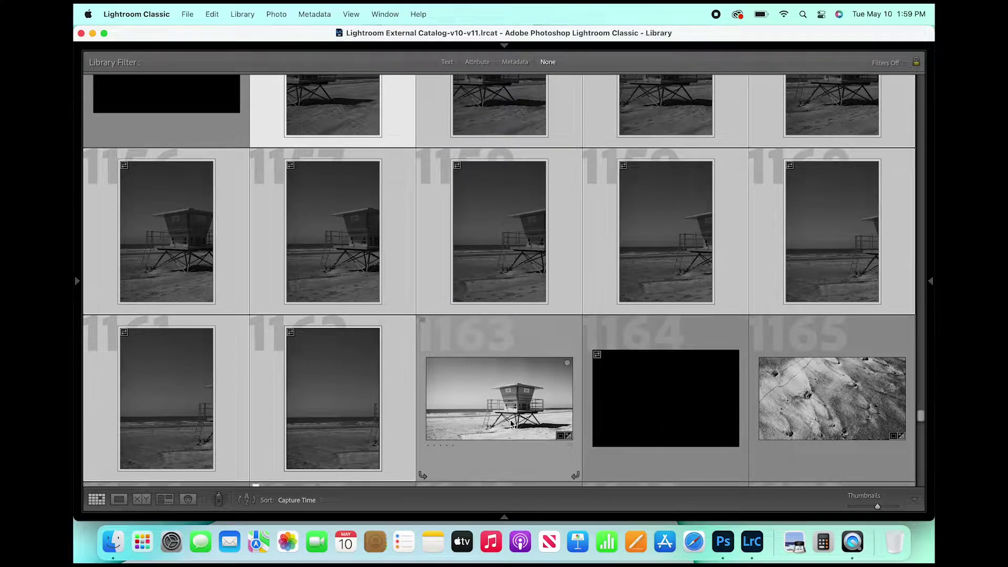
Open the existing lifeguard tower panorama, photo 1163, for developing, reset its edits and crop it to a 16 x 9 aspect.
key("d")
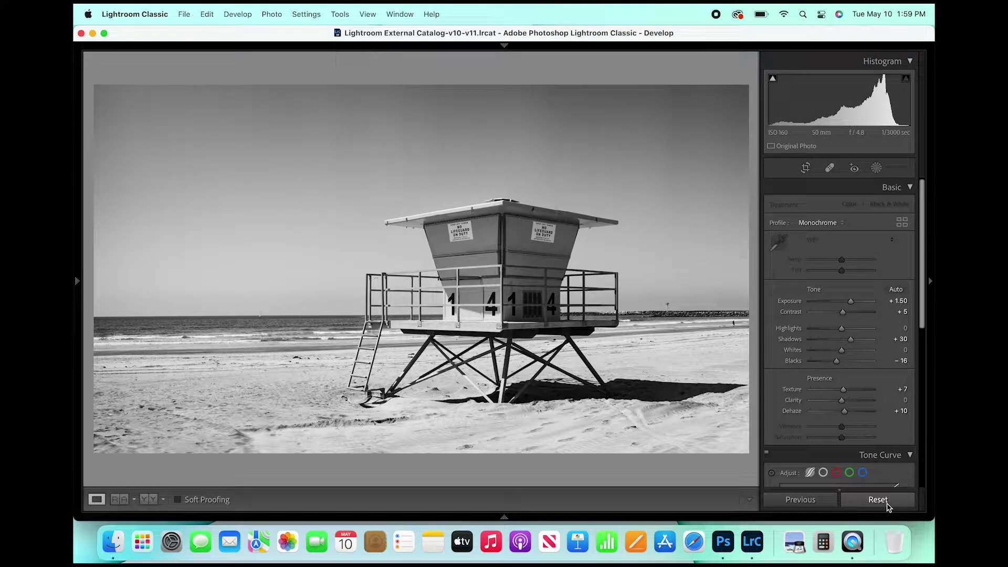
left_click(886, 504)
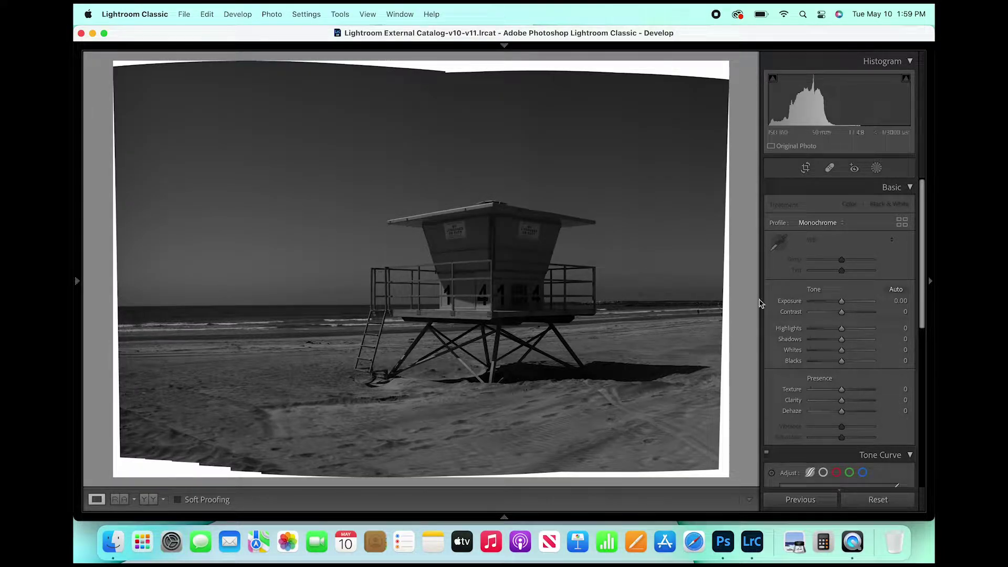
left_click(807, 173)
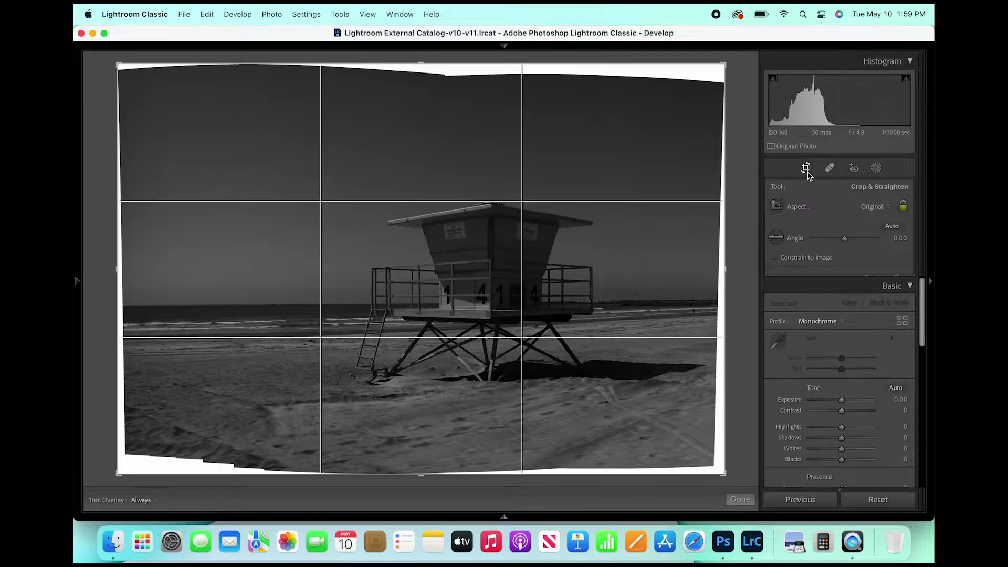
left_click(888, 212)
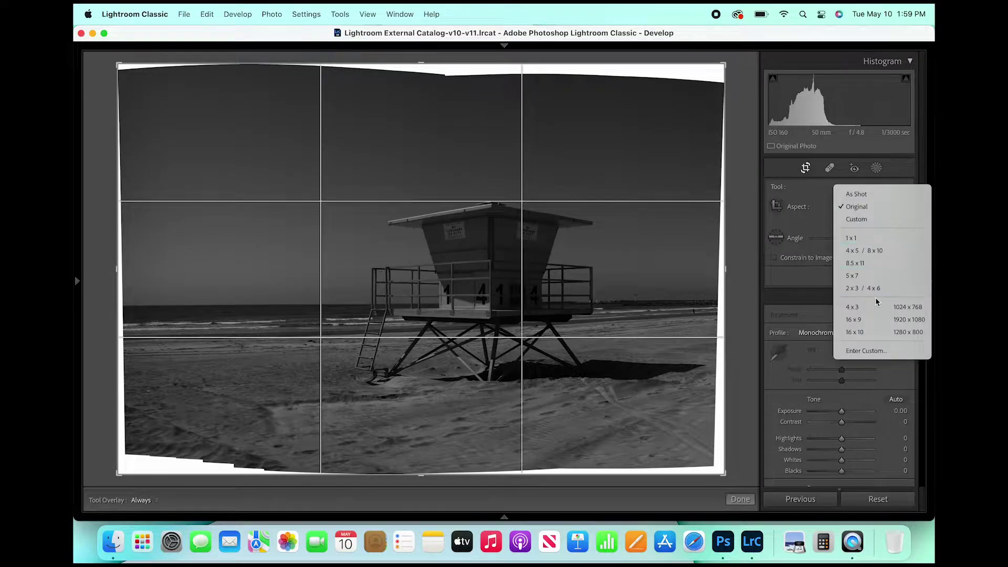
left_click(875, 321)
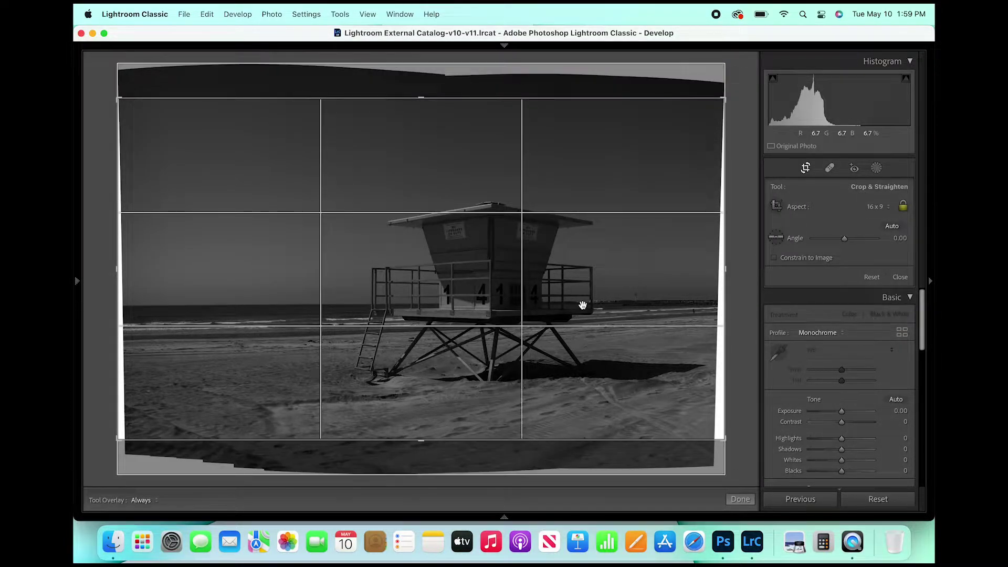
key("Return")
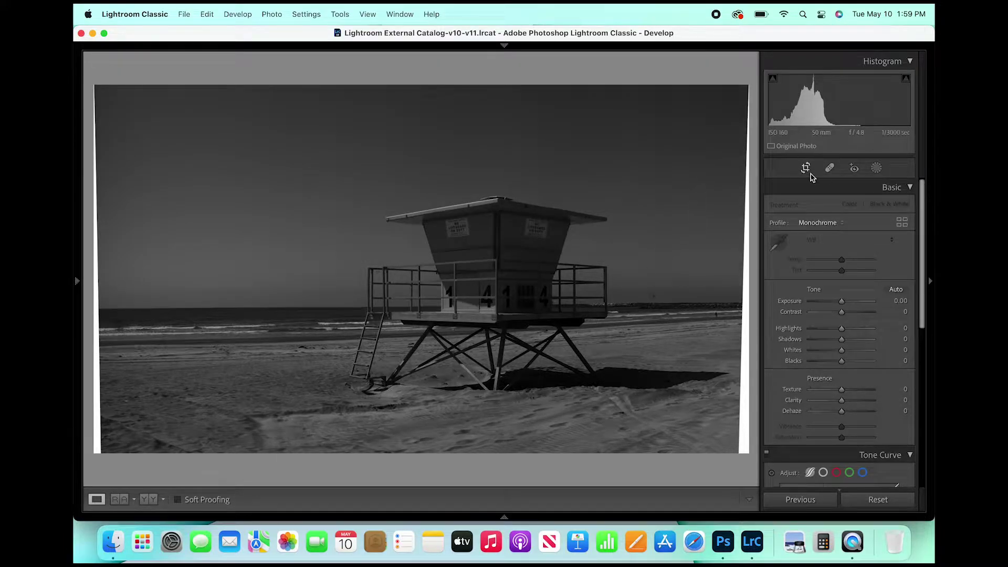
Tighten the 16 x 9 crop inward to exclude the white borders along the panorama's sides.
left_click(805, 167)
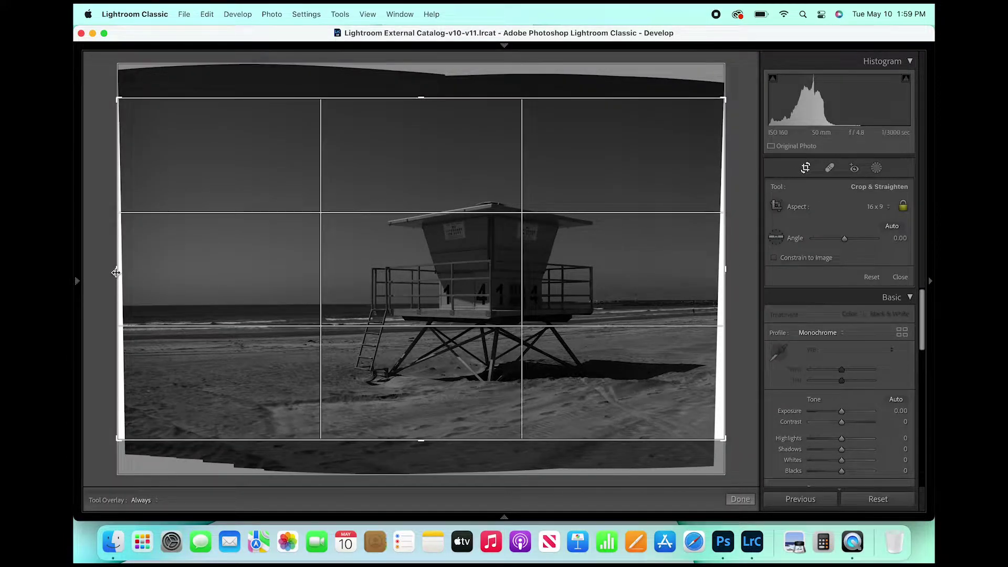
left_click_drag(120, 278, 126, 279)
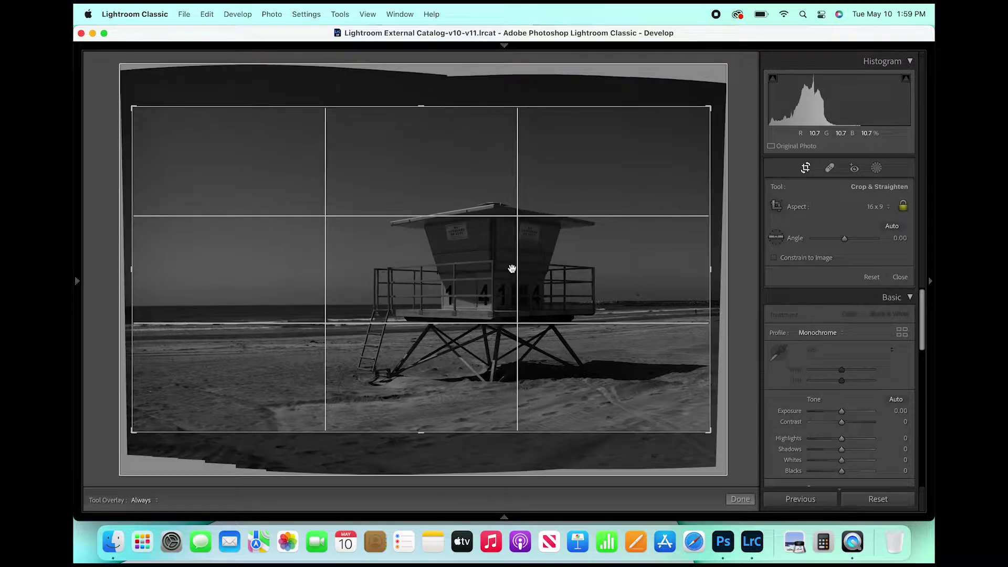
key("Return")
Apply the Auto Upright perspective correction to the panorama.
scroll(886, 323, "down", 10)
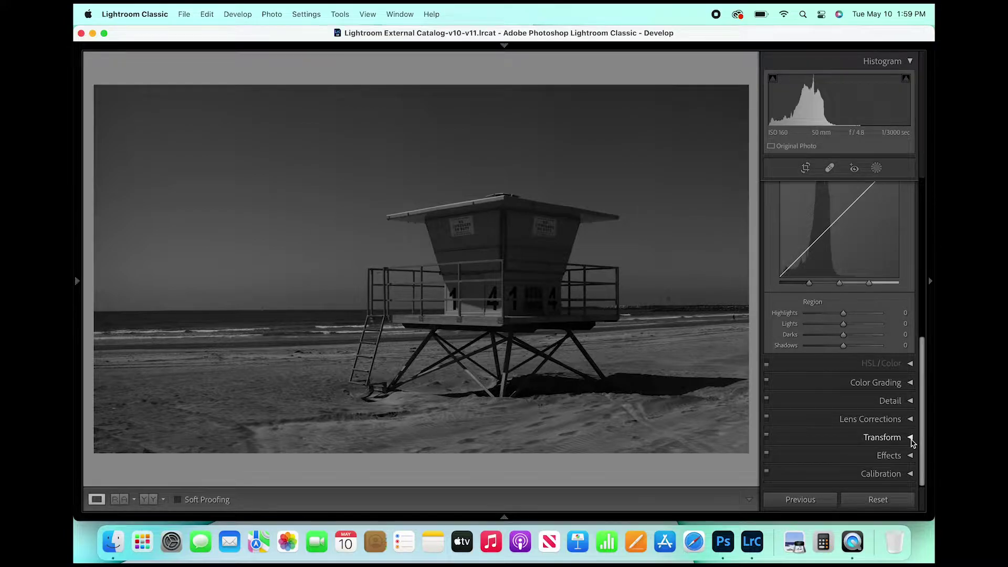
left_click(910, 437)
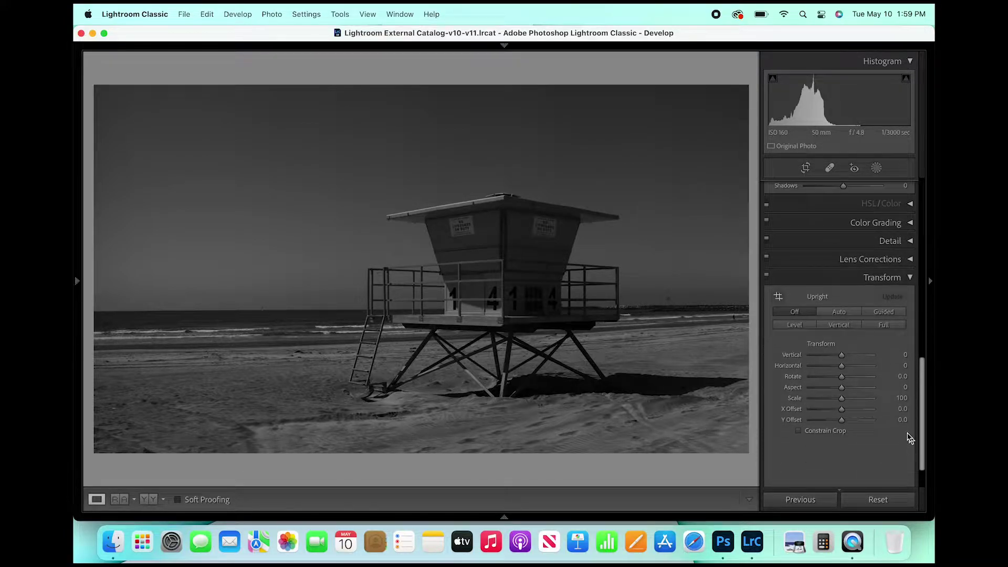
left_click(802, 323)
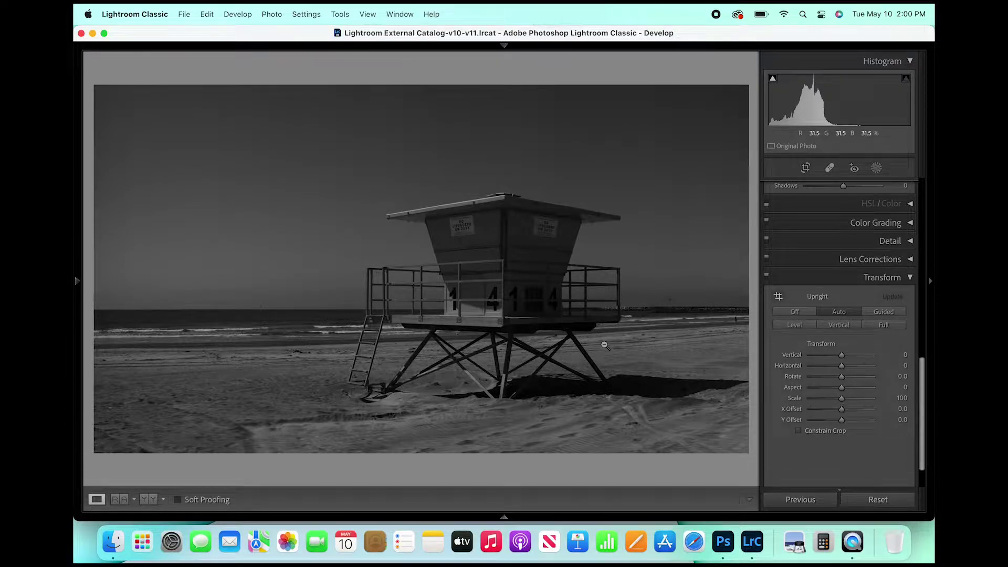
left_click(894, 313)
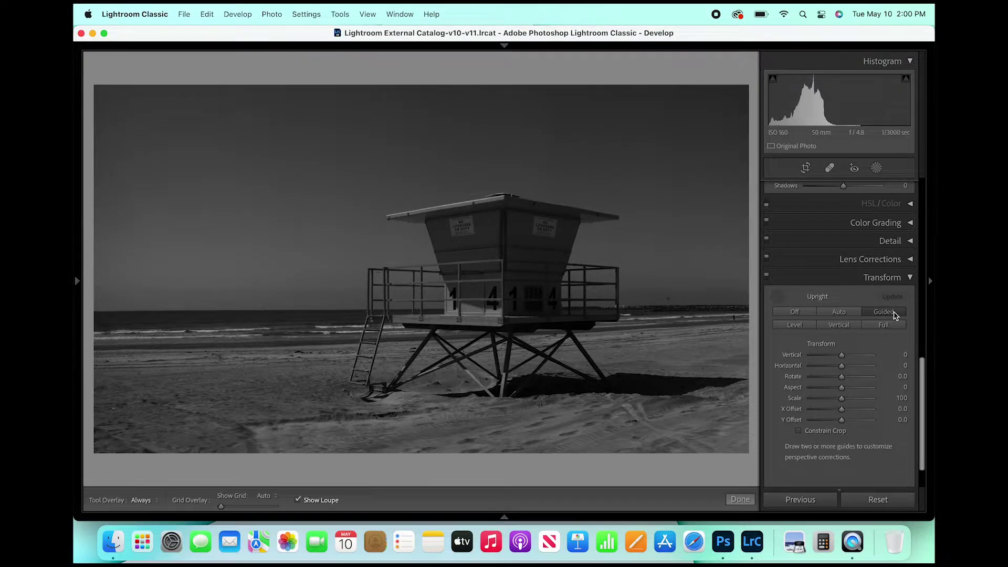
left_click(839, 313)
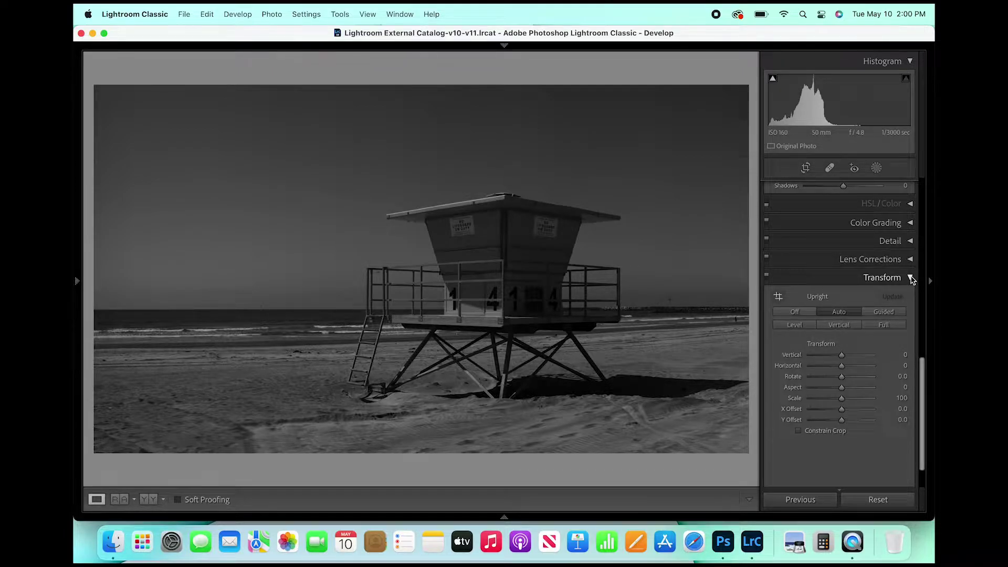
left_click(912, 280)
Set the panorama's exposure to +1.50.
scroll(859, 292, "up", 10)
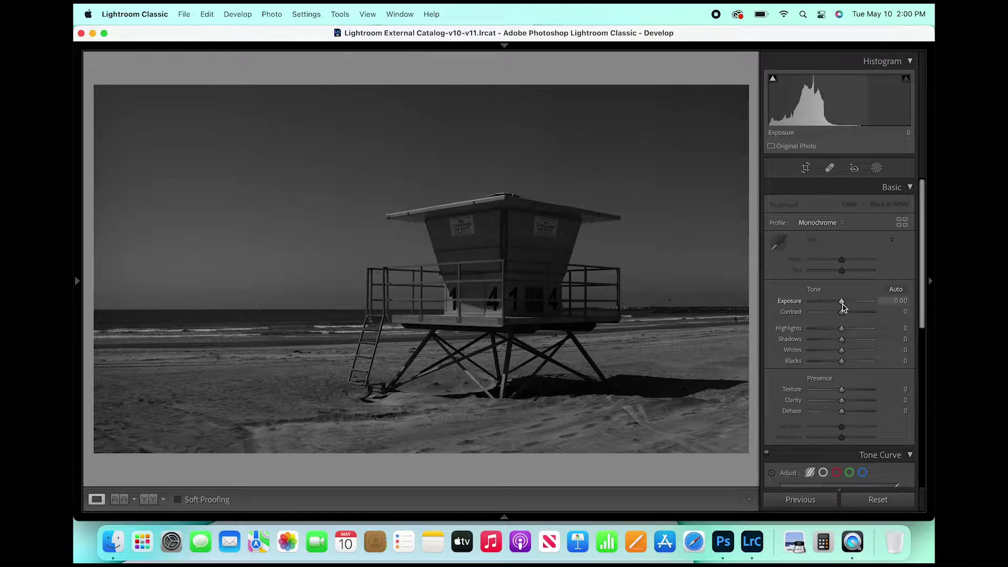
left_click_drag(841, 304, 851, 304)
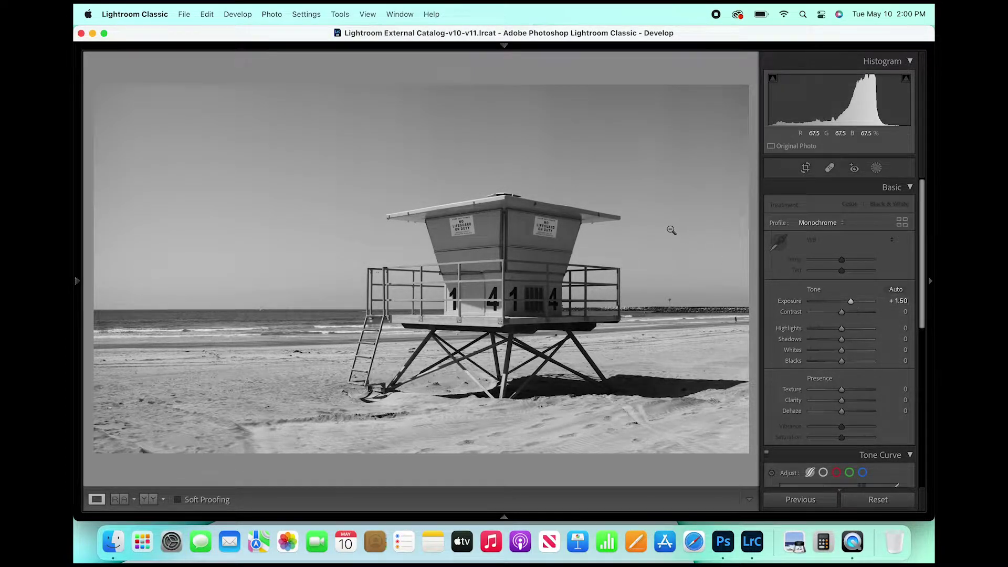
Examine the brightened panorama, especially the evenness of its sky, at several reduced sizes and at fitted size.
key("super+minus")
key("super+minus")
key("super+minus")
key("super+minus")
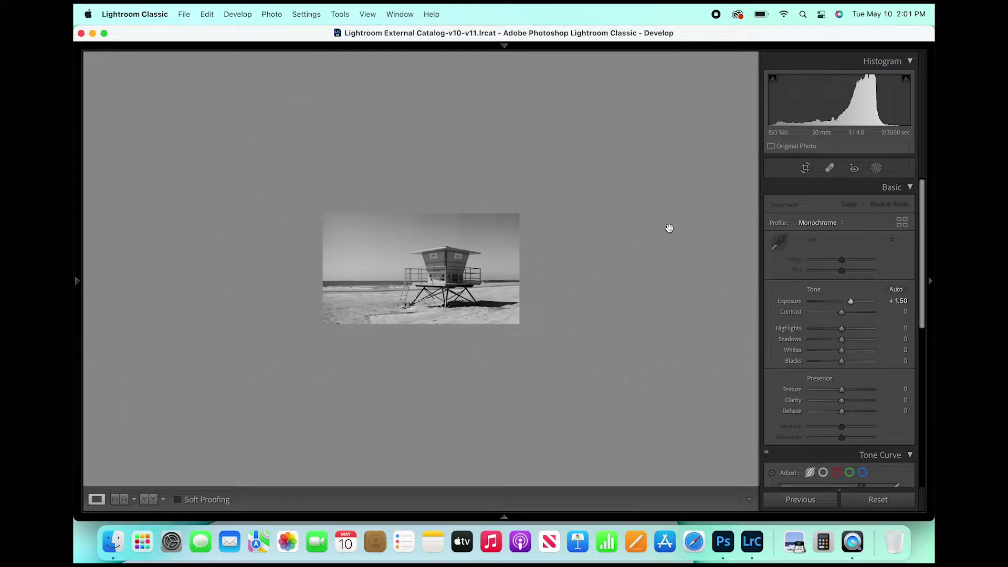
key("super+equal")
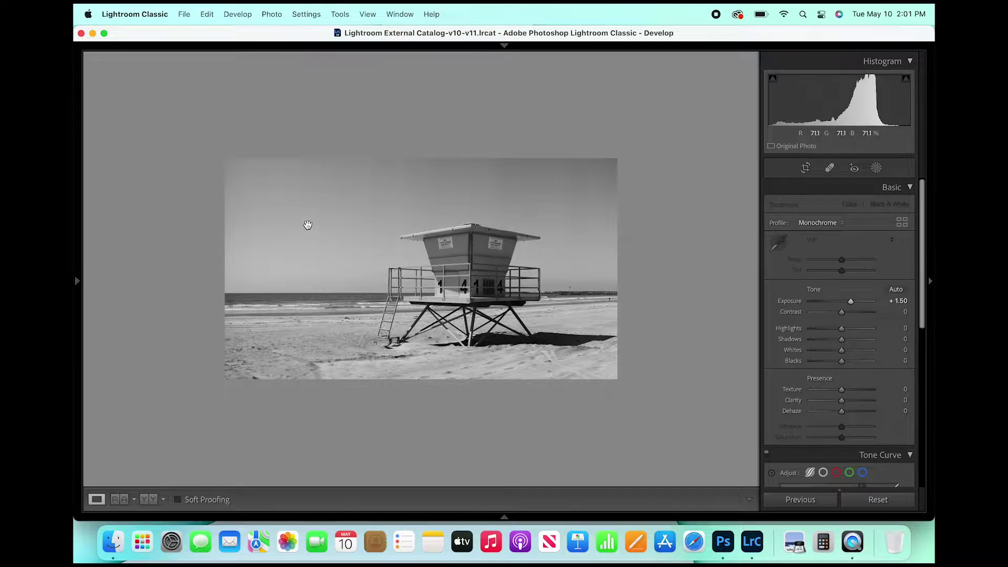
left_click(308, 225)
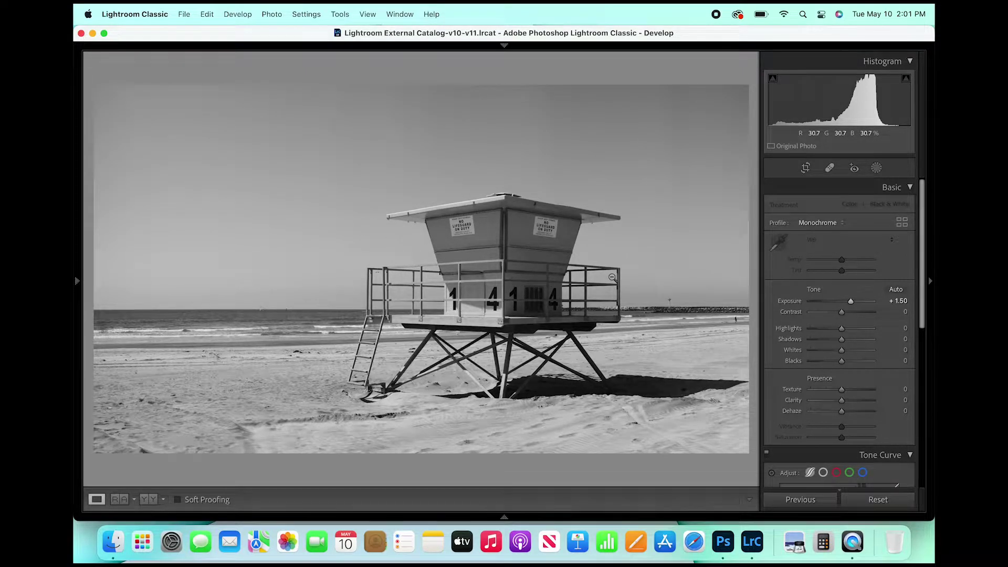
left_click(612, 277)
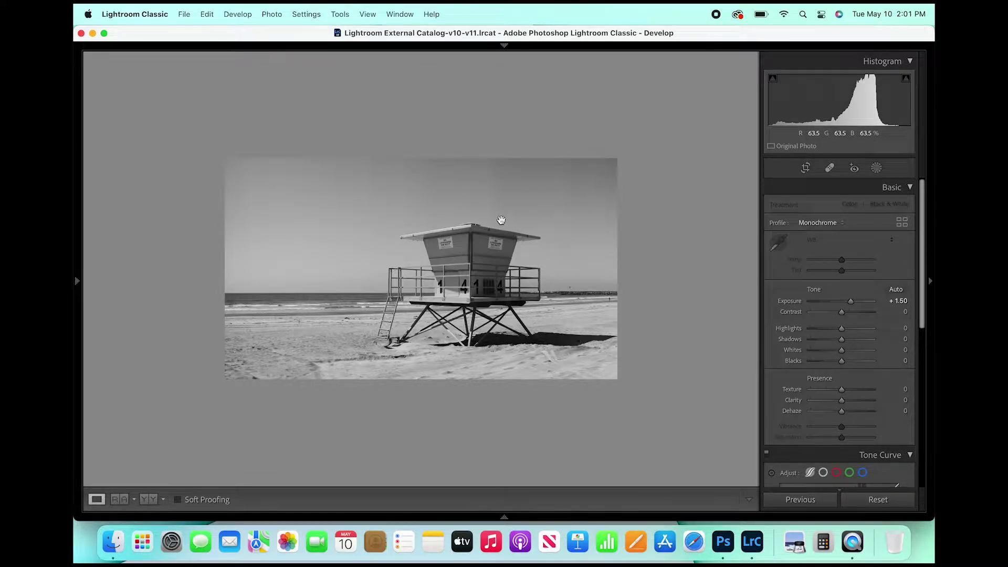
Return to the library grid and review the vertical source frames used for the lifeguard tower panorama.
key("g")
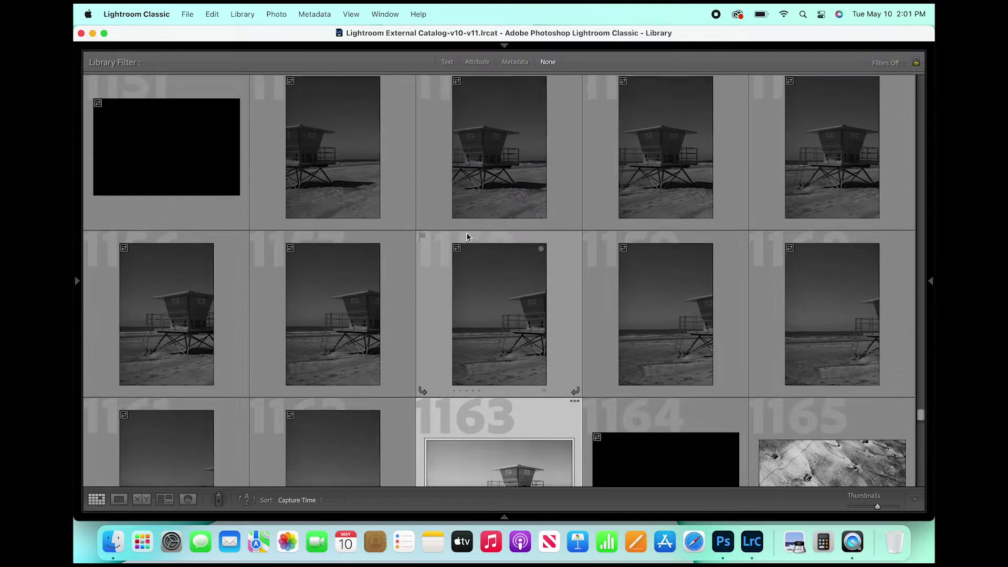
scroll(466, 238, "up", 3)
left_click(317, 284)
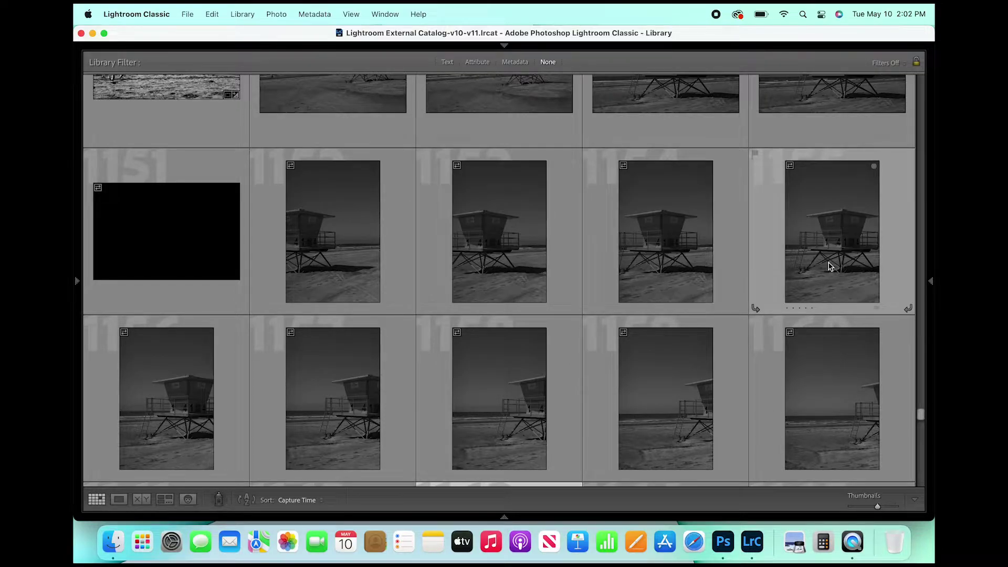
scroll(663, 294, "down", 5)
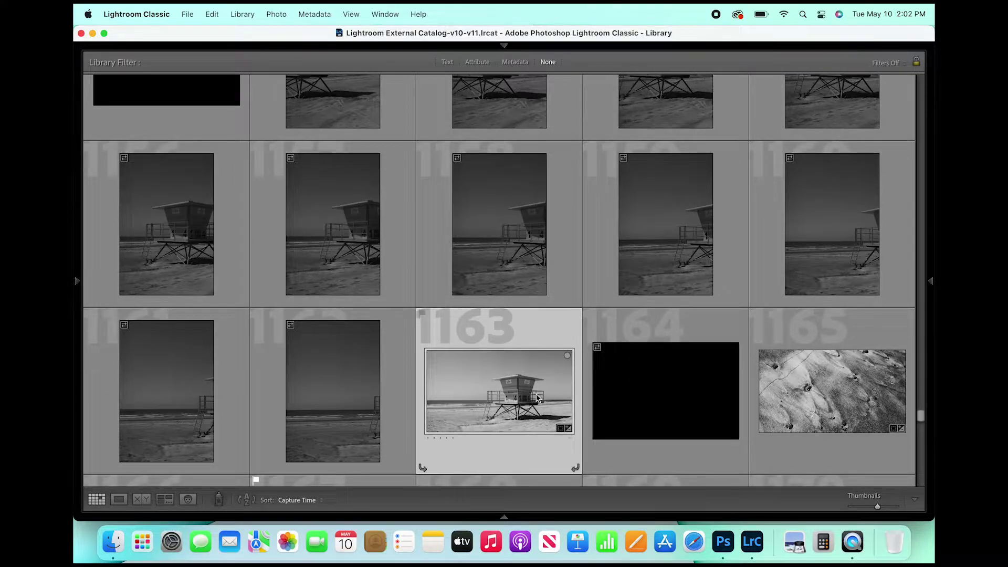
Reopen the panorama for developing and examine the detail of the lifeguard tower's cabin and signs close up.
key("d")
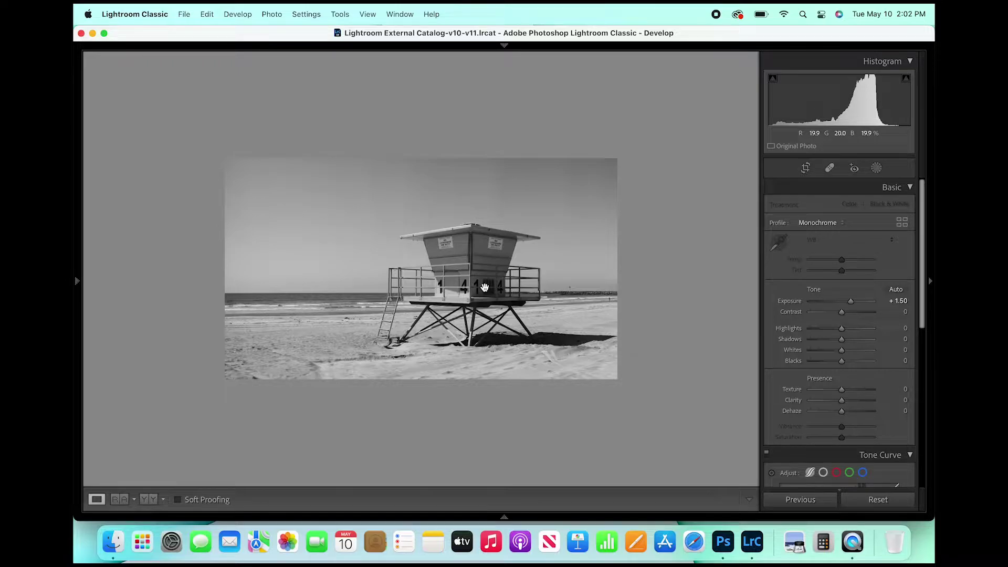
left_click(462, 324)
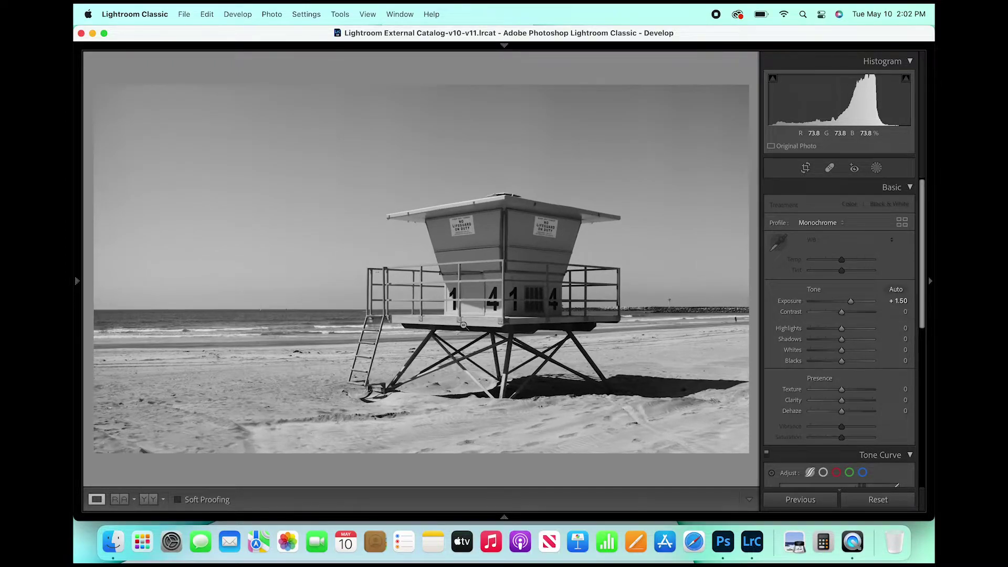
left_click(531, 226)
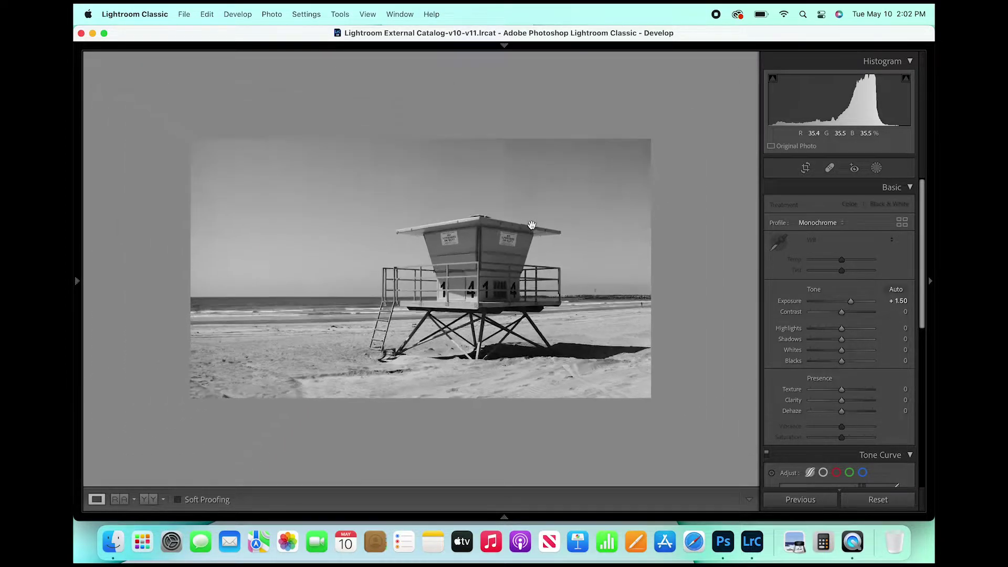
left_click(467, 259)
left_click(526, 259)
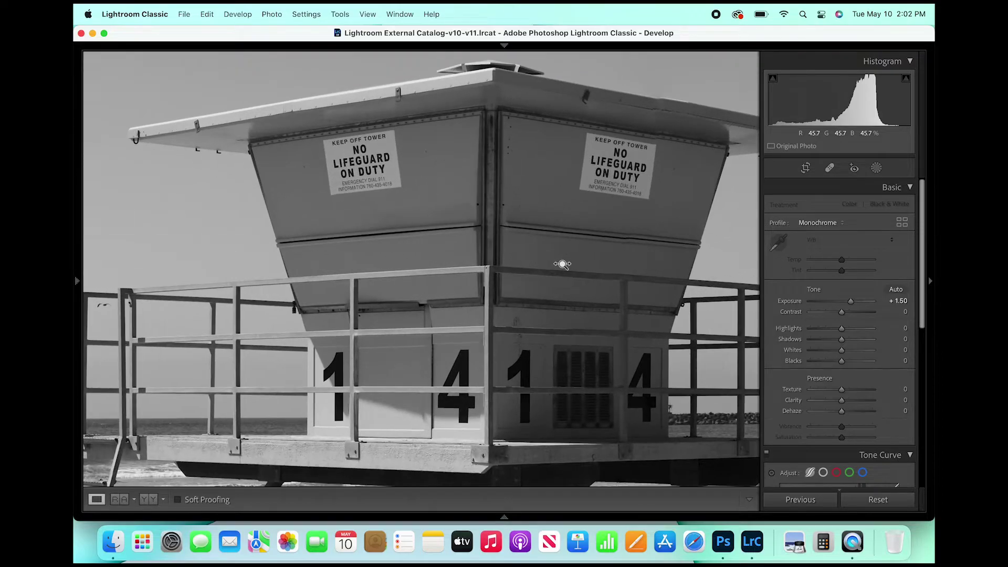
Examine the tower's signs, roof edge, leg braces and the shoreline close up, then return to the fitted view.
scroll(599, 263, "right", 2)
scroll(599, 263, "right", 5)
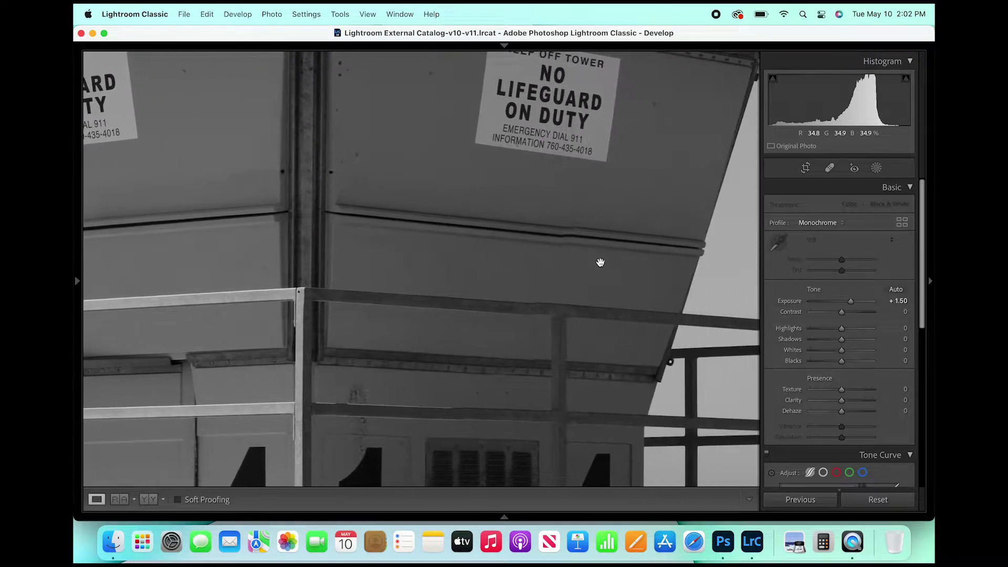
scroll(599, 262, "right", 4)
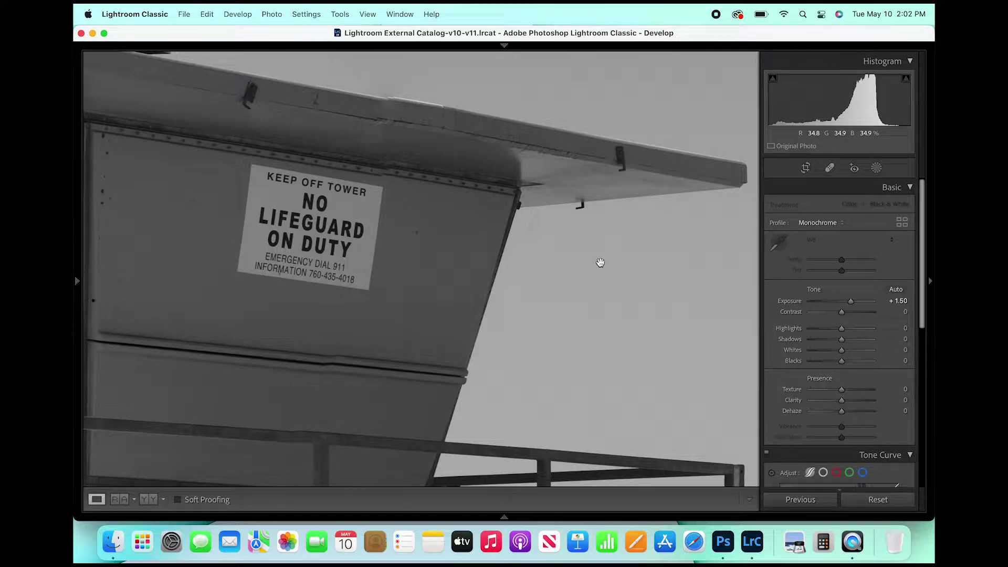
scroll(598, 260, "down", 4)
left_click(503, 369)
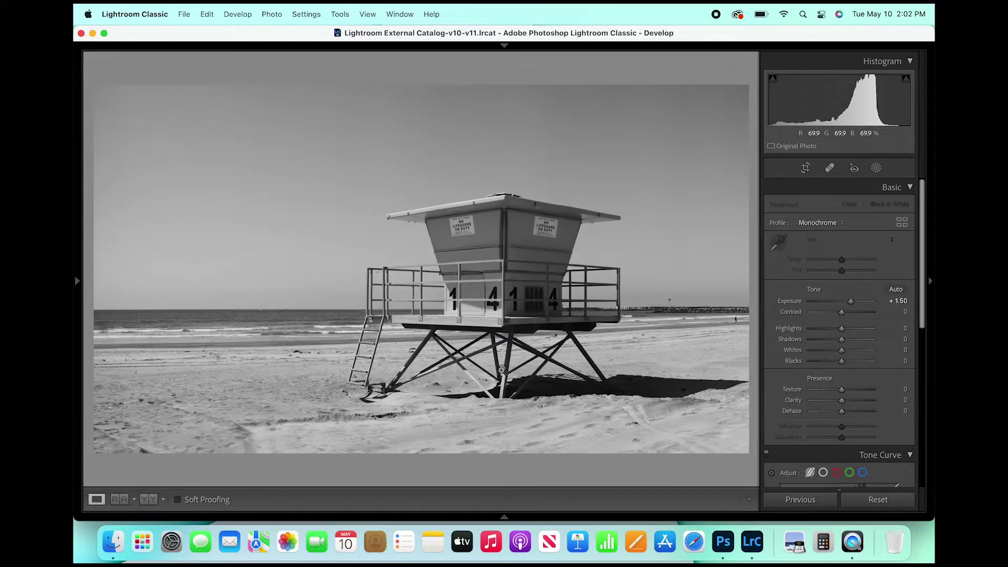
left_click(410, 378)
left_click_drag(409, 379, 176, 380)
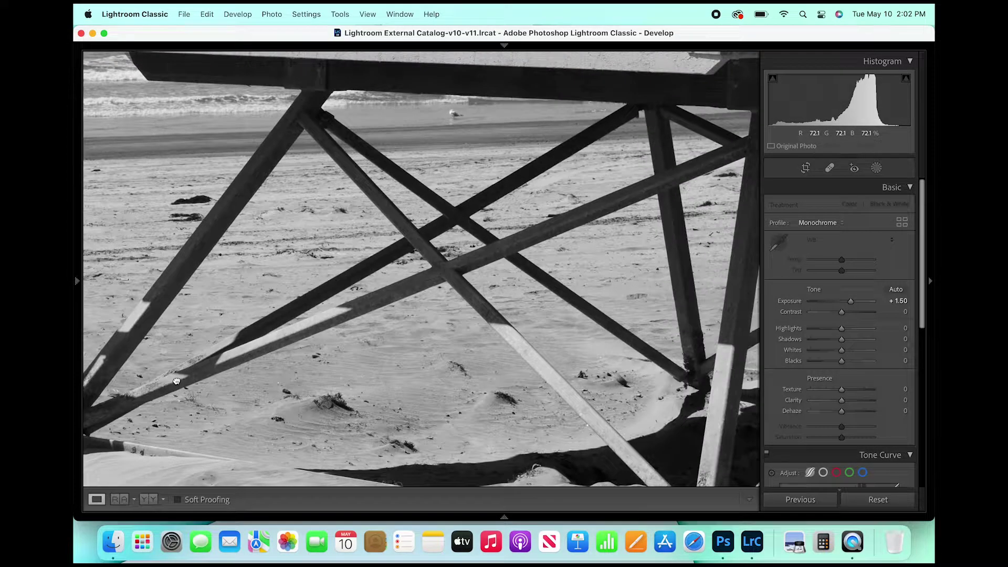
left_click(208, 380)
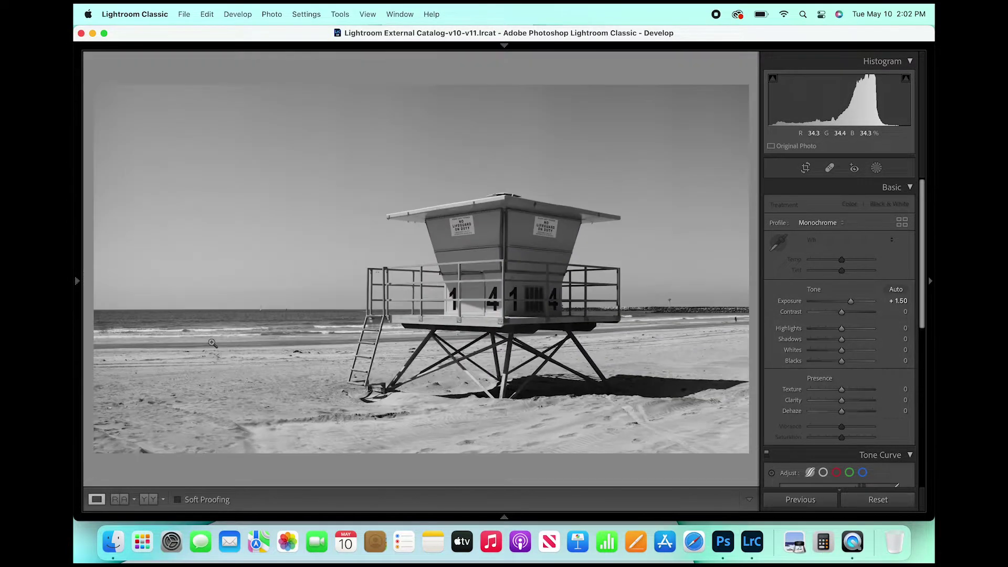
left_click(323, 328)
left_click(320, 326)
Set the panorama's contrast to +5, shadows to +32, blacks to −17 and texture to +7.
left_click(903, 311)
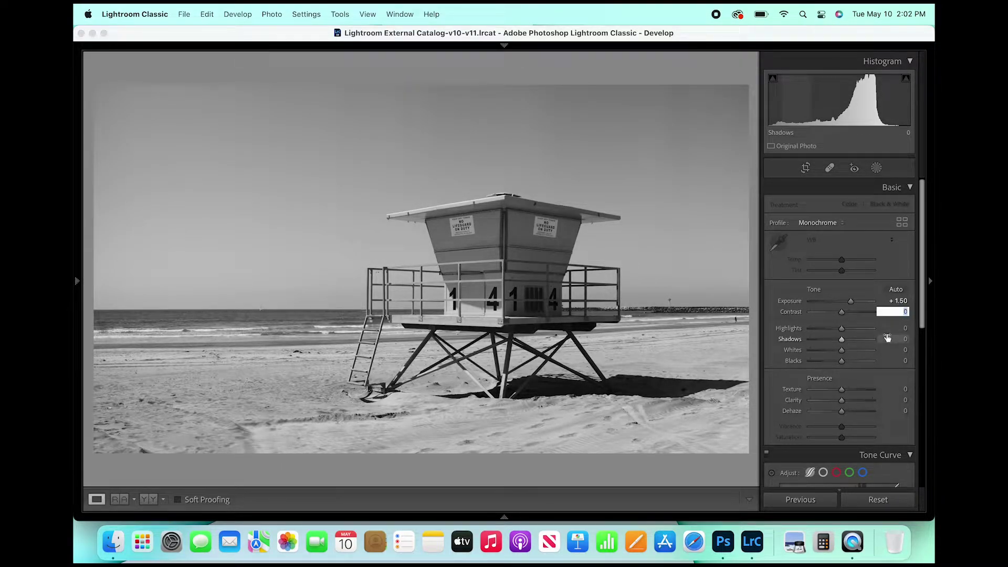
type("5")
key("Return")
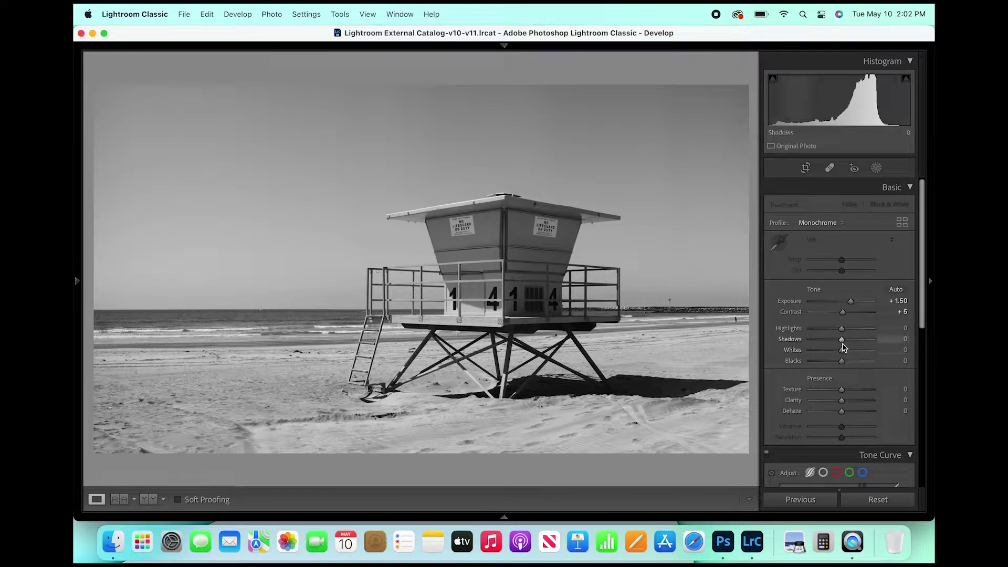
left_click_drag(842, 344, 853, 347)
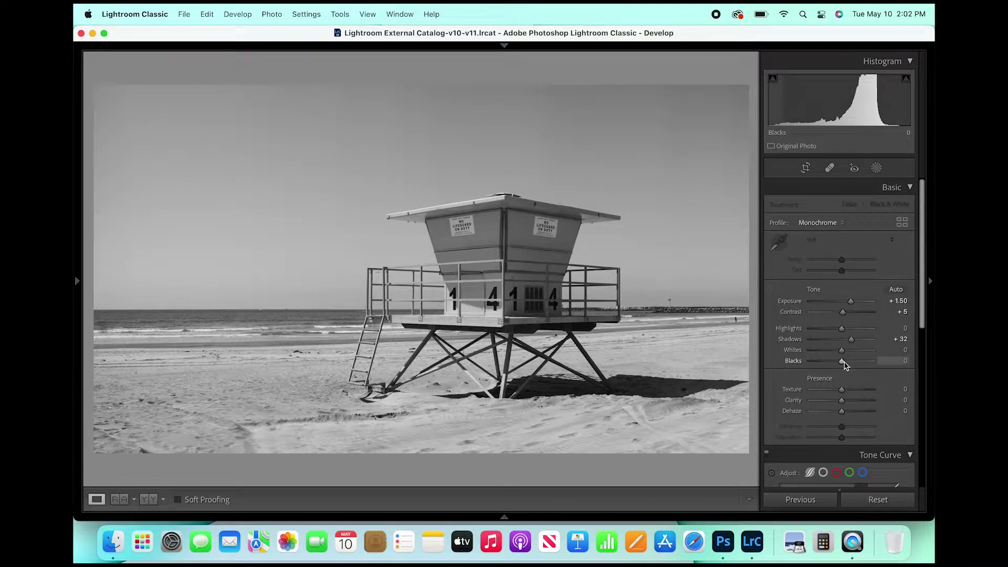
left_click_drag(842, 361, 837, 362)
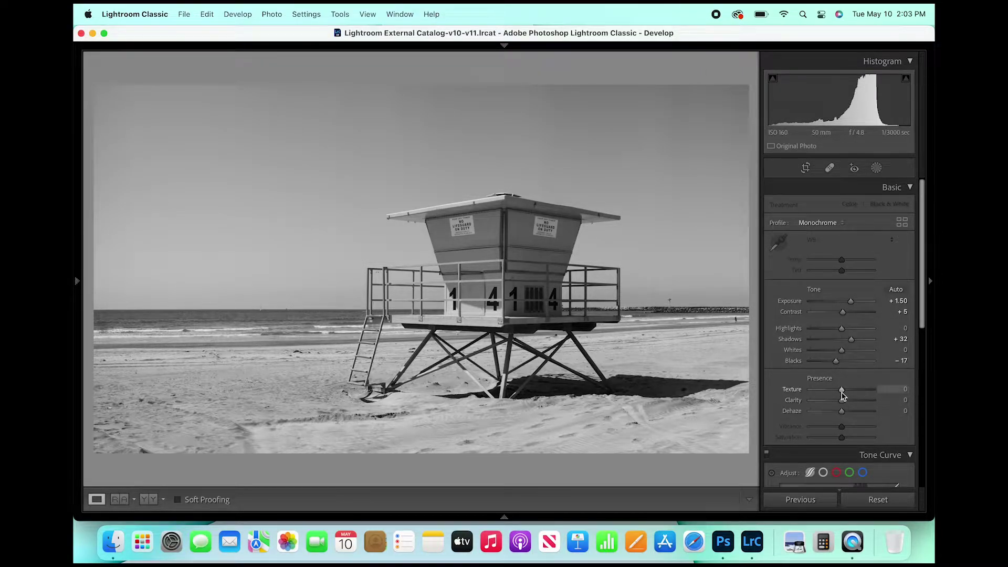
left_click_drag(841, 396, 843, 395)
Adjust the parametric tone curve regions to Lights +8, Darks −7 and Shadows +5.
scroll(892, 385, "down", 2)
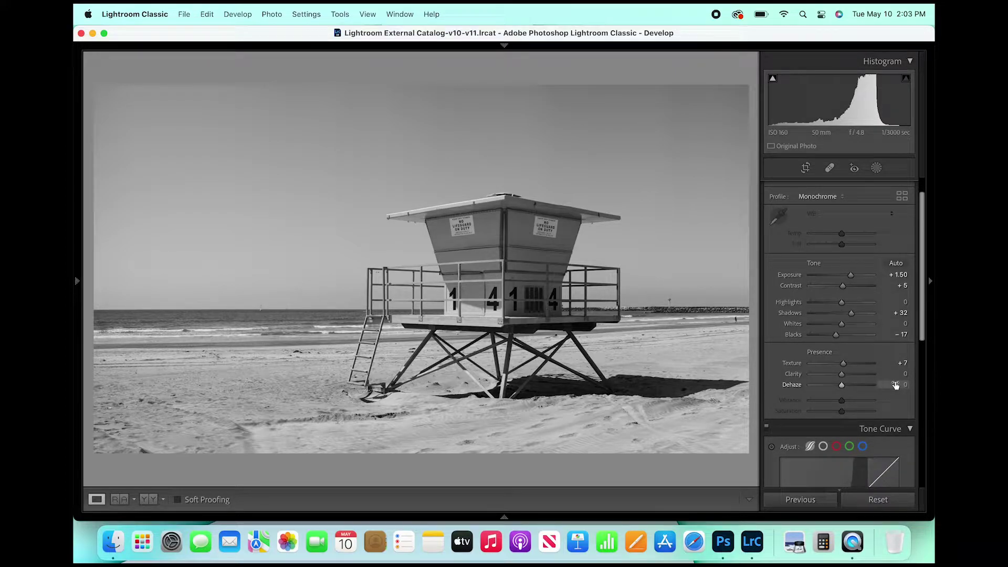
scroll(895, 385, "down", 3)
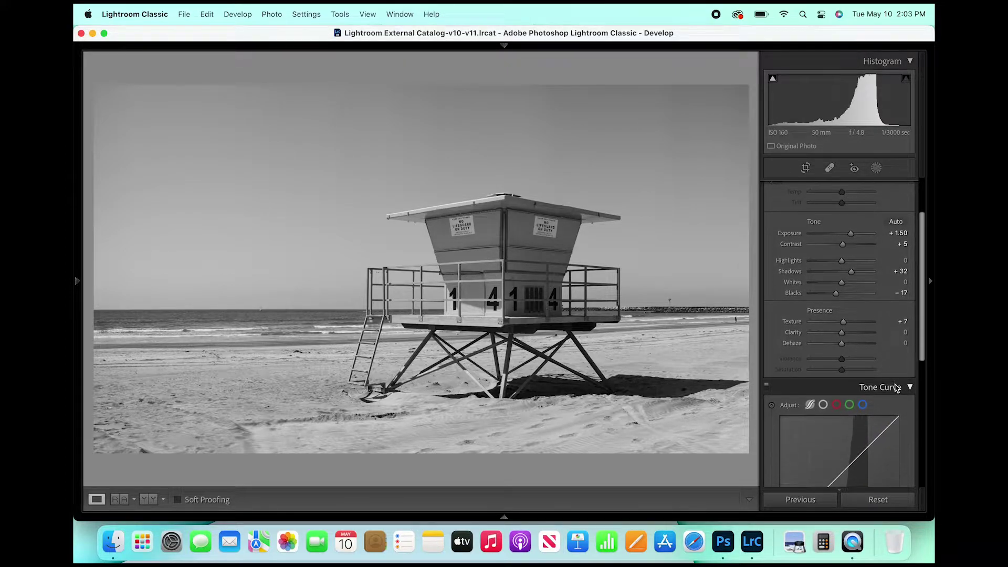
scroll(874, 348, "down", 10)
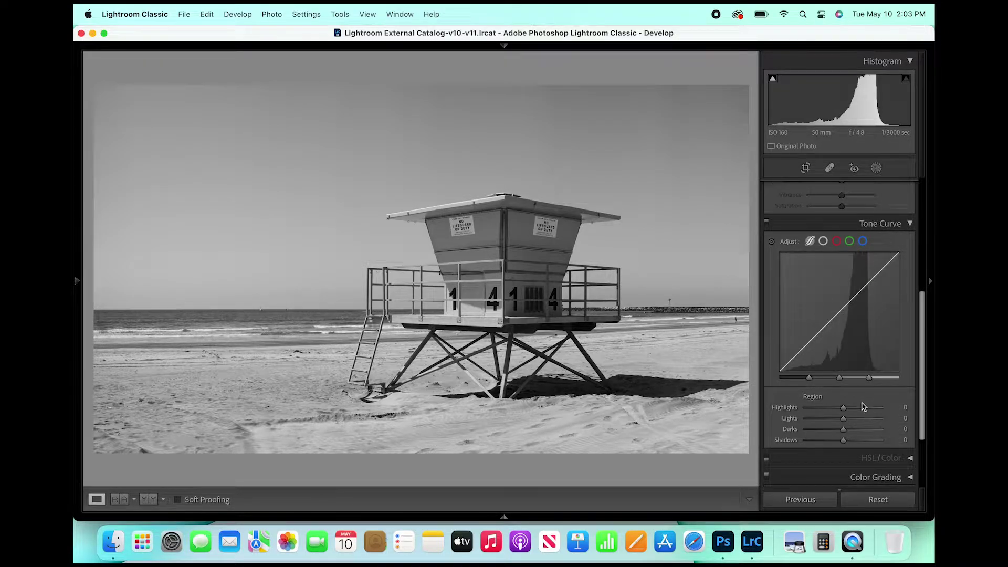
left_click_drag(845, 423, 850, 423)
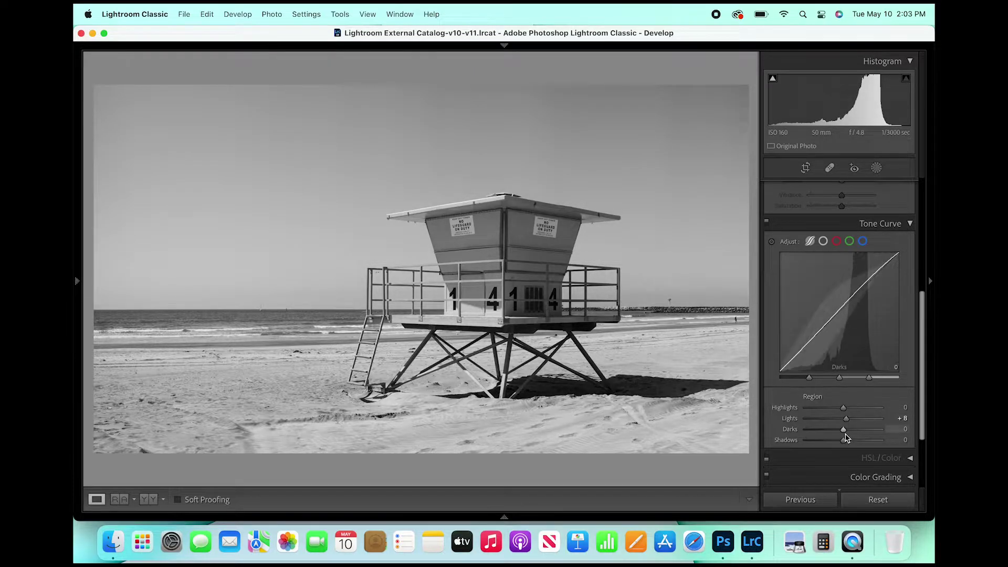
left_click_drag(844, 432, 846, 441)
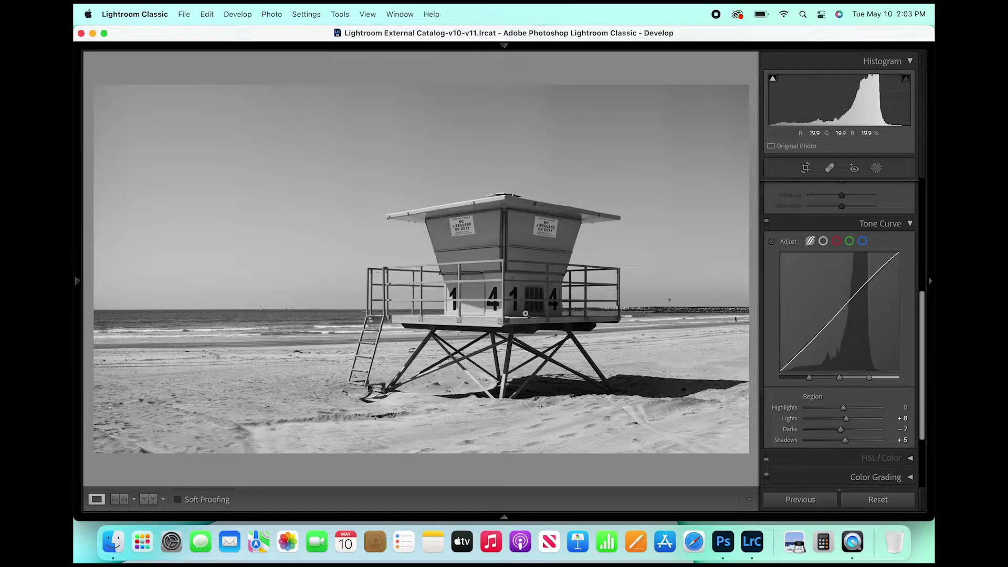
On the point curve, fix the midpoint at input 128 and output 128.
left_click(823, 241)
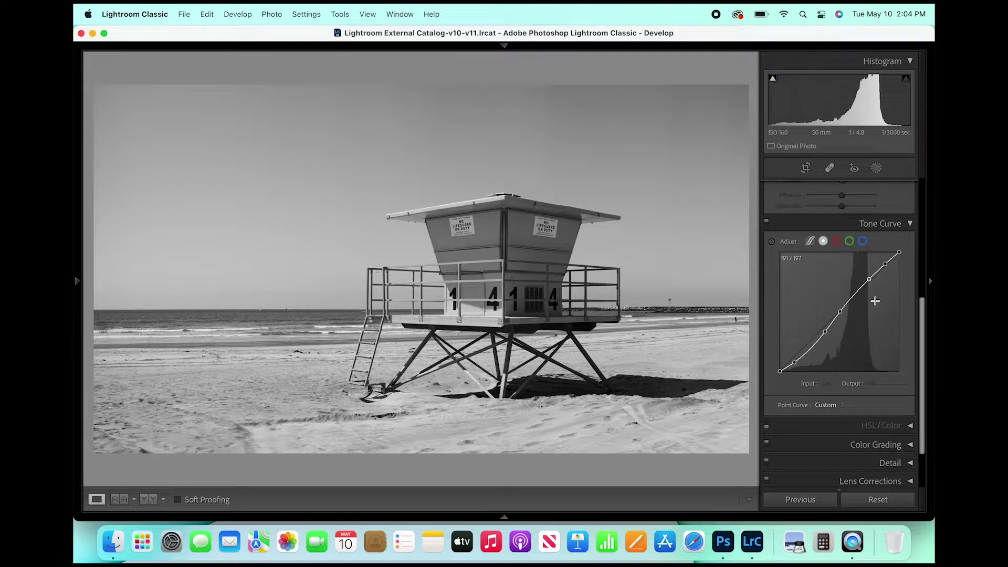
left_click(840, 312)
left_click(828, 383)
type("128")
key("Return")
Lower the point curve's dark quarter-tone point slightly and lift its black endpoint to output 2.
left_click_drag(825, 335, 825, 338)
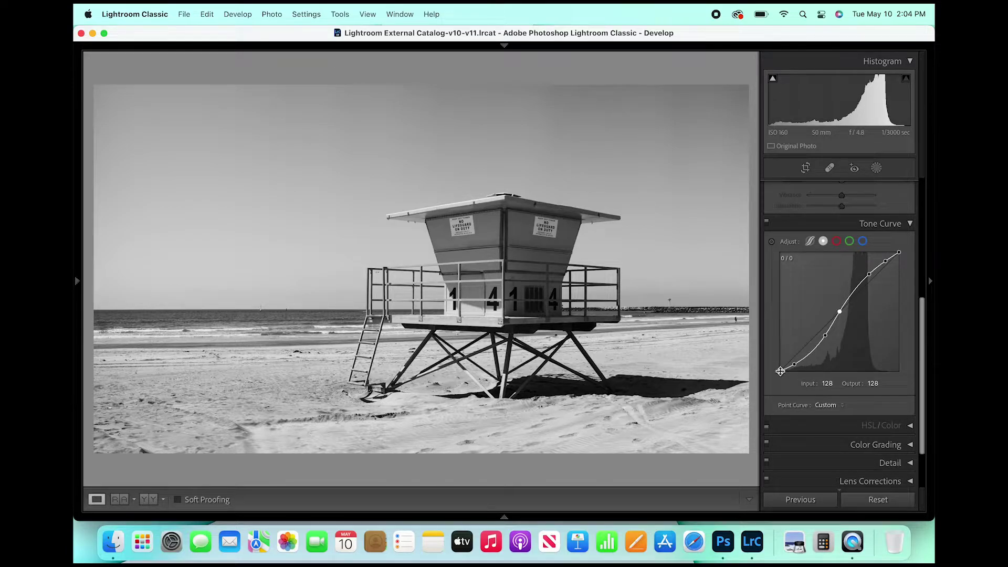
left_click_drag(780, 371, 780, 370)
left_click_drag(780, 371, 779, 369)
Set the sharpening amount to 51 and the sharpening detail to 41.
scroll(876, 382, "down", 3)
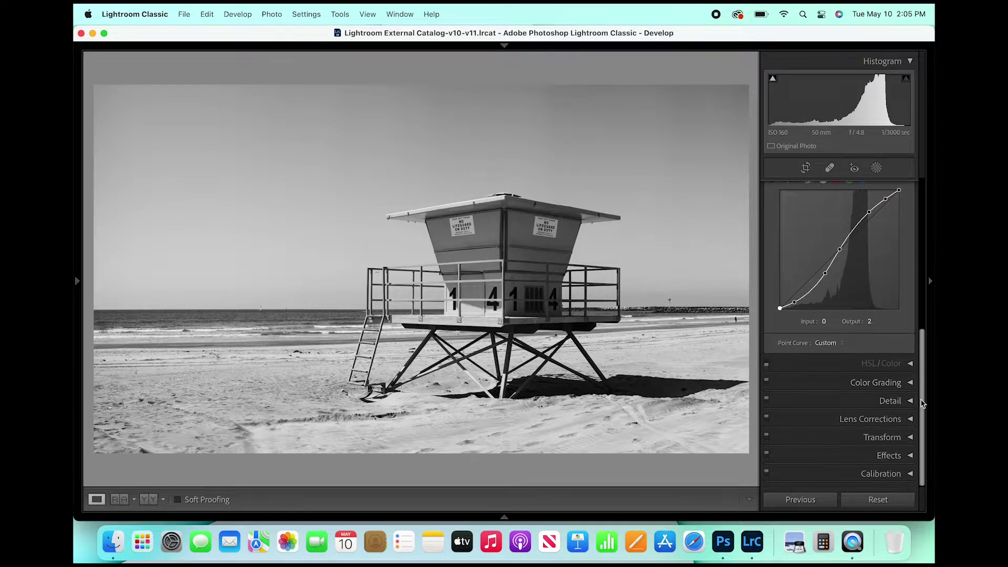
left_click(911, 401)
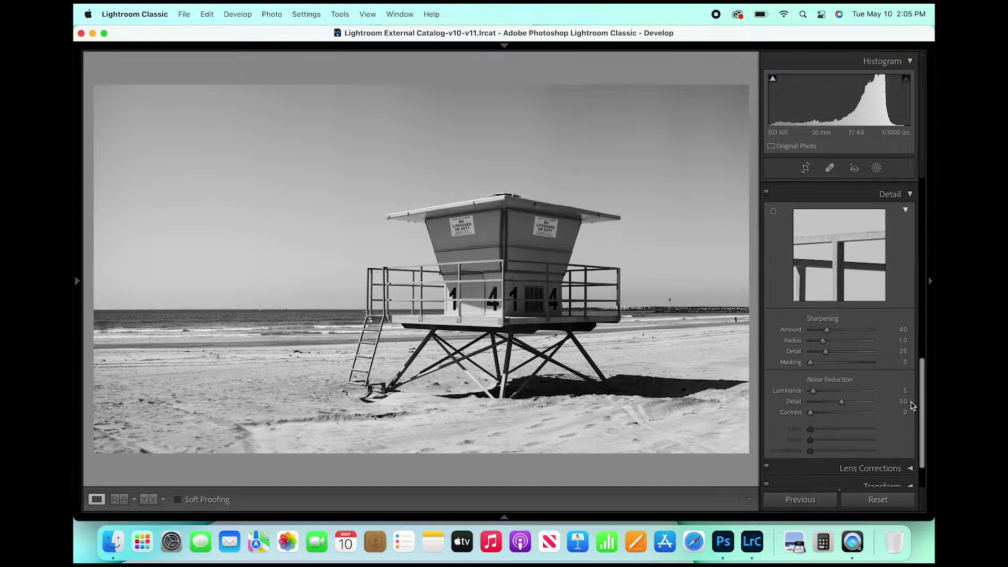
left_click_drag(826, 331, 833, 332)
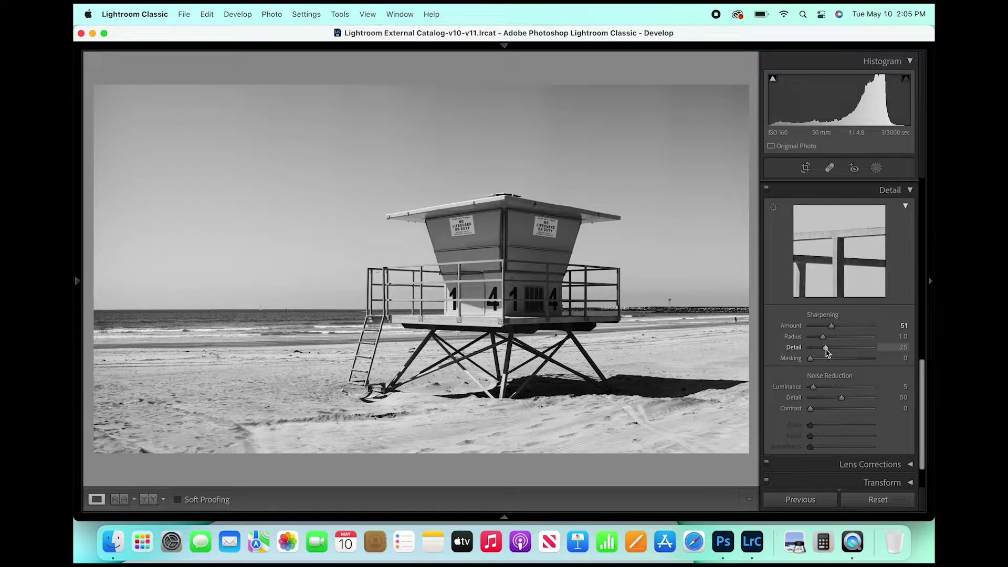
key("alt")
left_click_drag(828, 353, 837, 352)
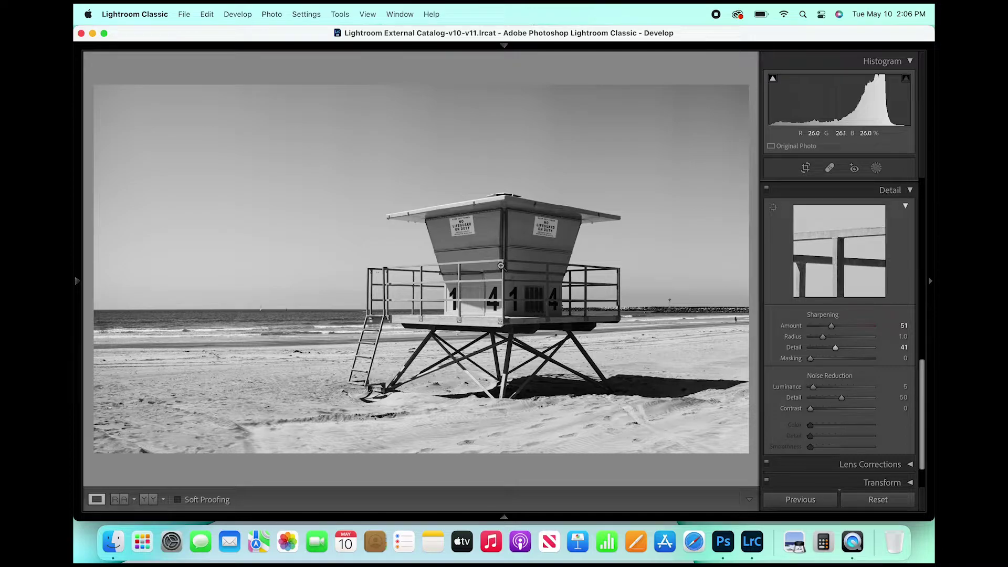
Reduce the sharpening detail to 34 while viewing the cabin close up, and set the sharpening masking to 15.
left_click(501, 266)
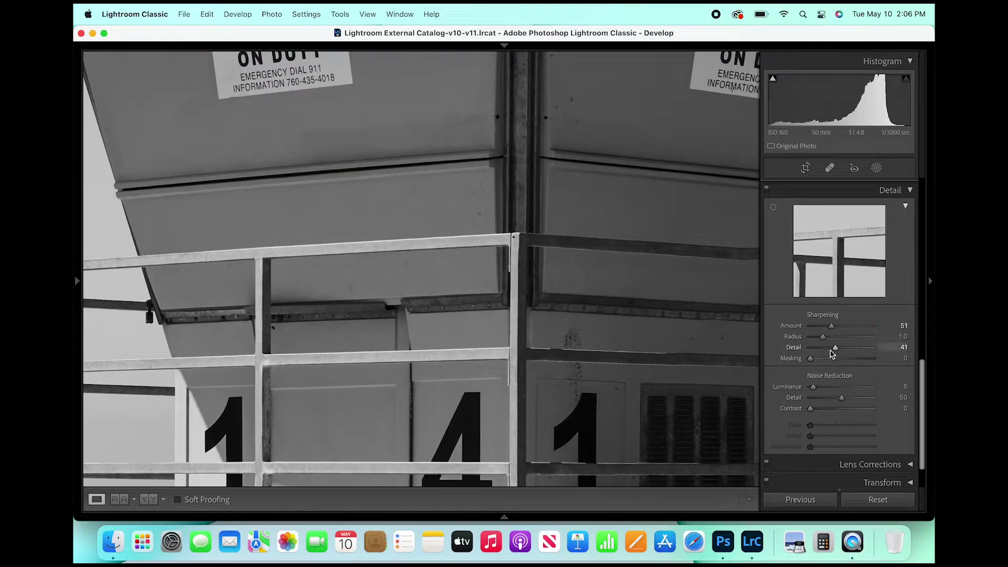
key("alt")
left_click_drag(836, 351, 831, 350)
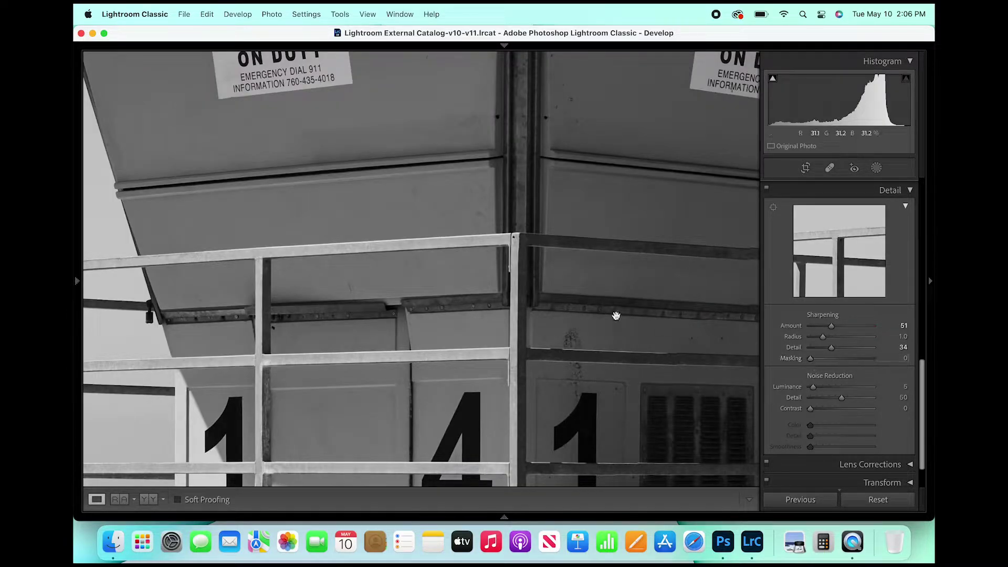
key("z")
key("alt")
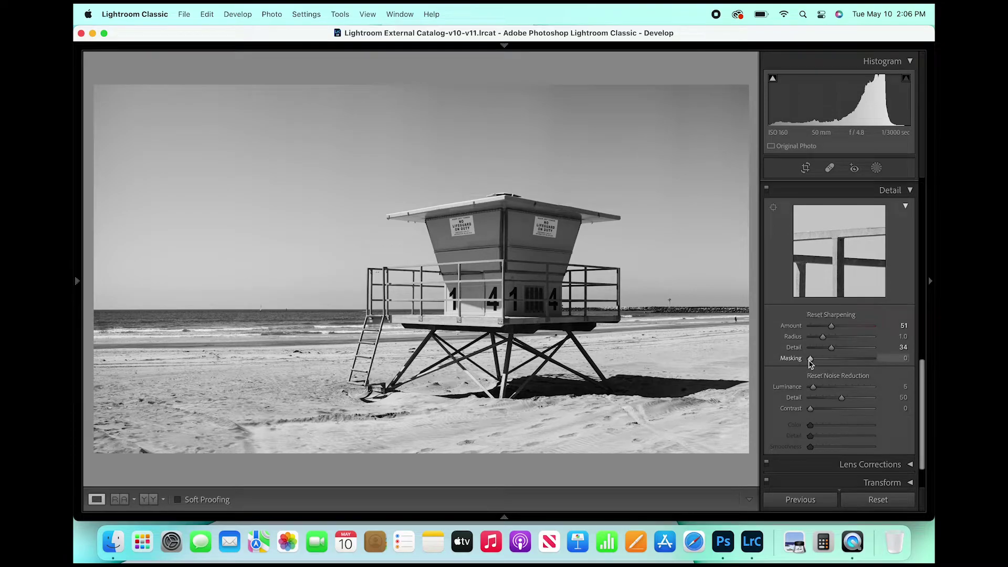
left_click_drag(811, 362, 820, 364)
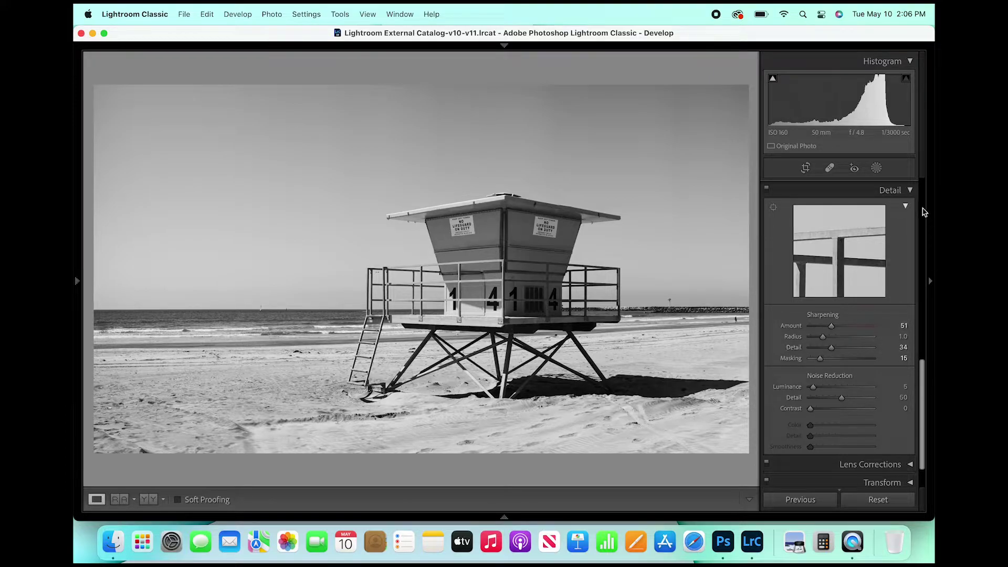
left_click(910, 192)
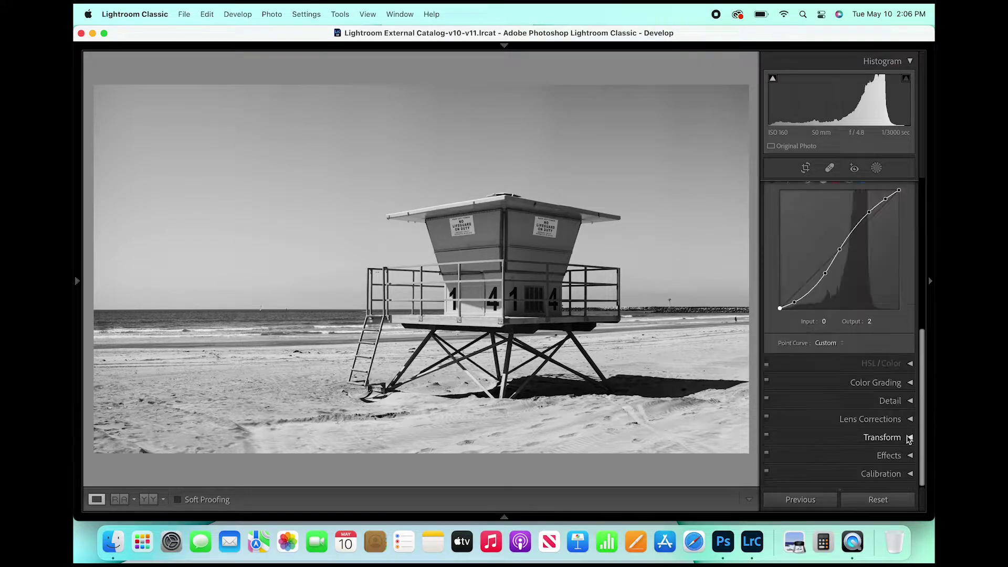
Set the post-crop vignette amount to −5 and Dehaze to +10, checking the whole panorama at reduced size.
left_click(901, 461)
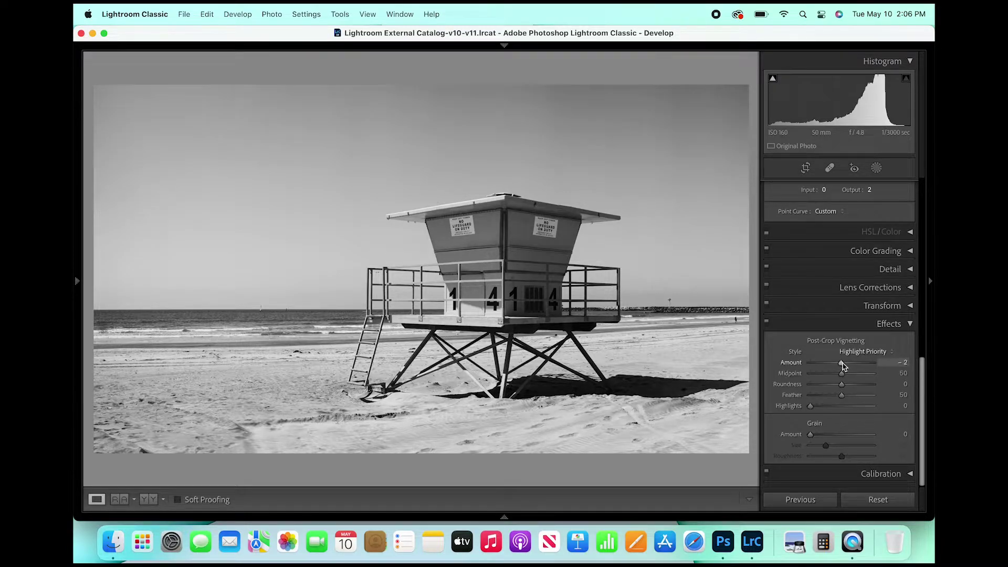
left_click_drag(841, 362, 841, 364)
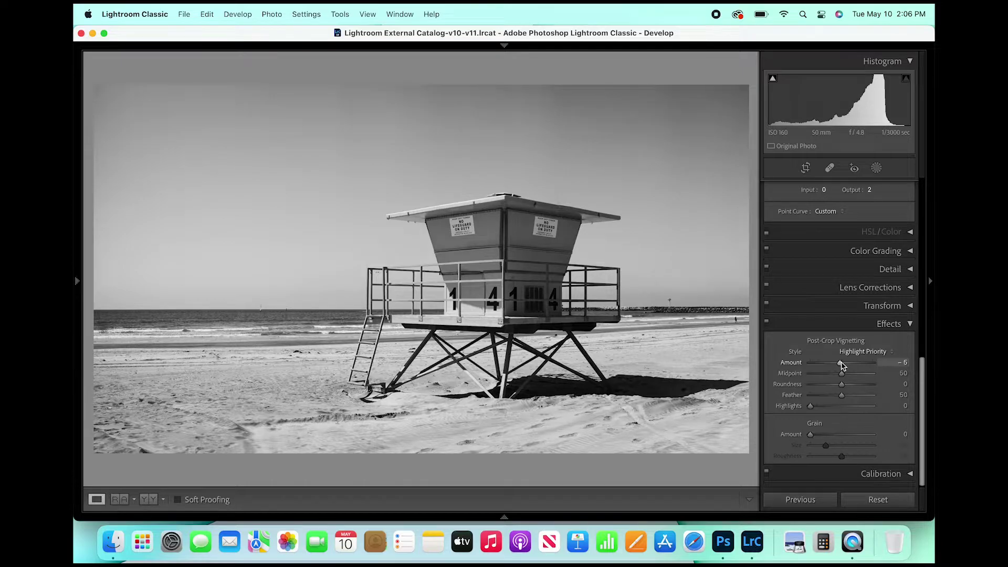
scroll(868, 256, "up", 10)
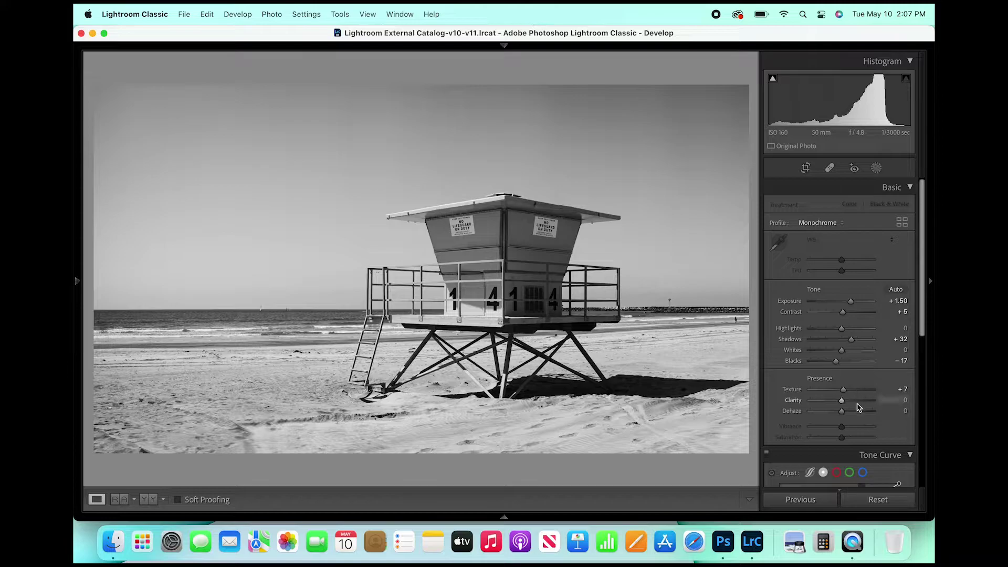
left_click_drag(842, 414, 845, 414)
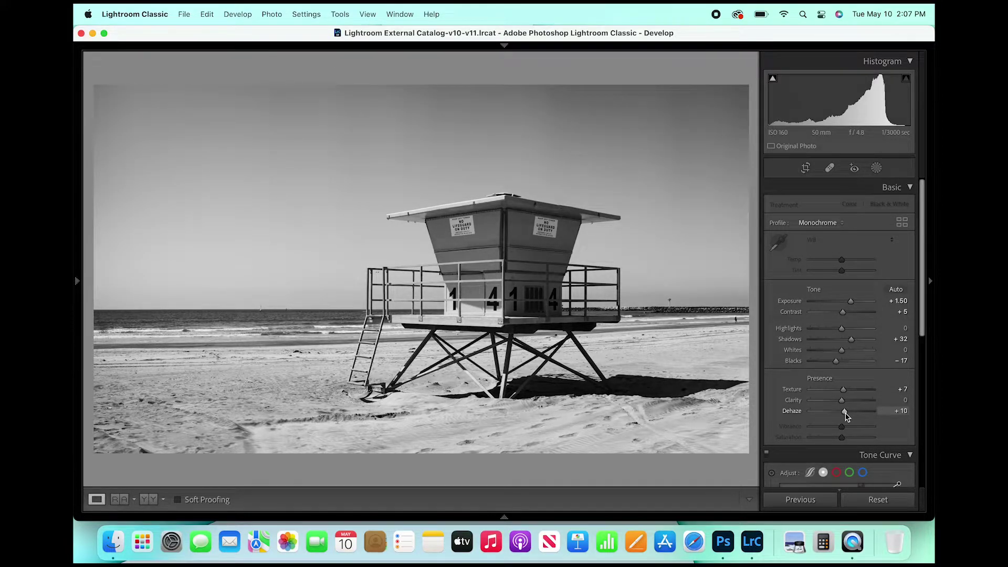
key("super+minus")
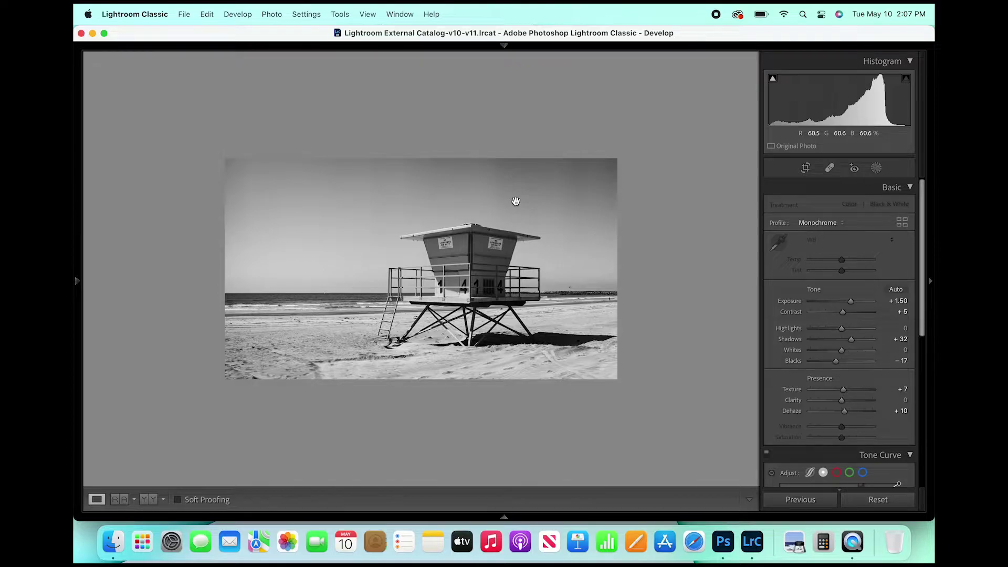
left_click(459, 214)
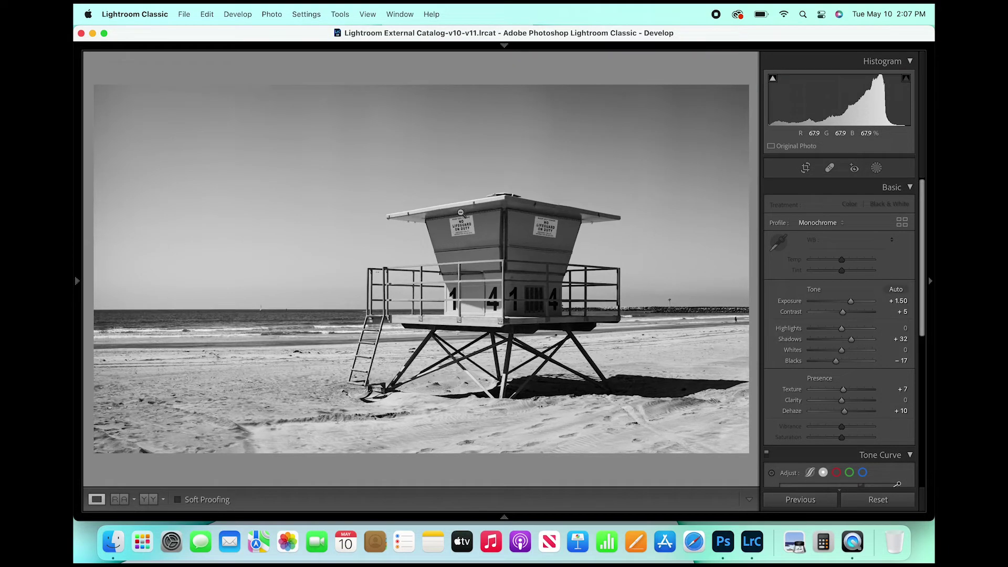
Create a radial gradient mask centred on the lifeguard tower and enlarge it into a wide ellipse covering most of the panorama.
left_click(875, 168)
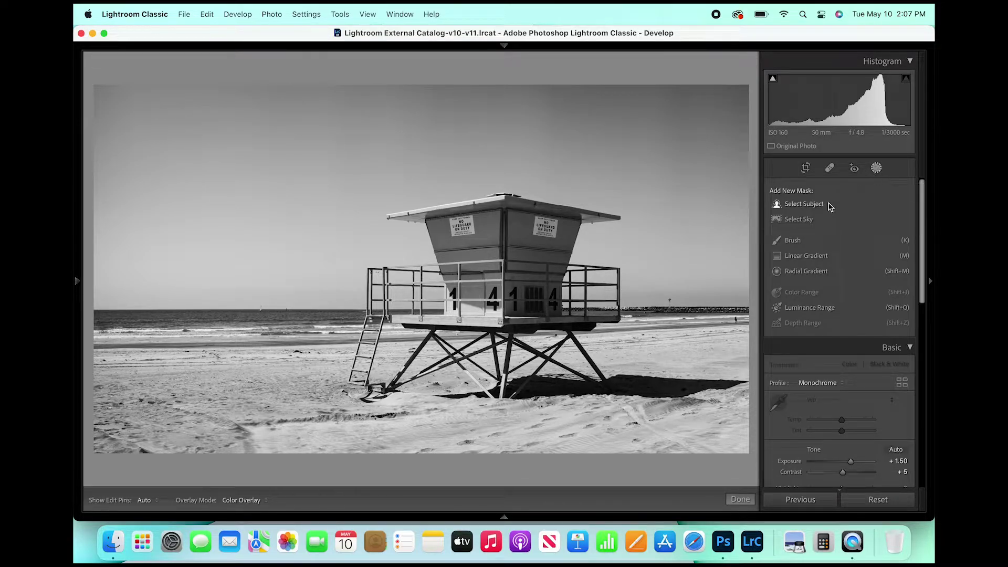
left_click(808, 273)
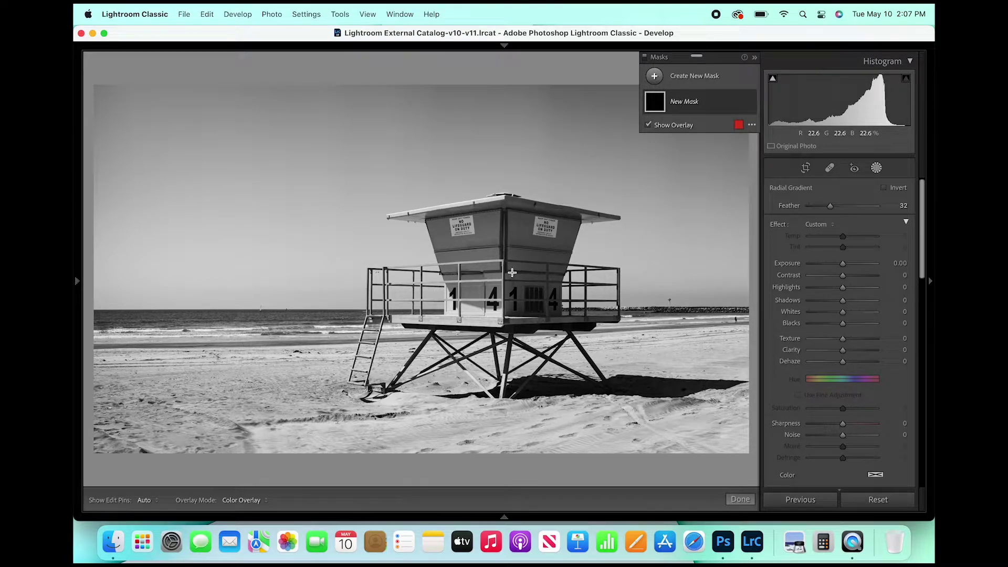
mouse_move(512, 272)
left_mouse_down()
mouse_move(453, 285)
mouse_move(420, 336)
mouse_move(342, 388)
mouse_move(248, 406)
left_mouse_up()
left_click_drag(512, 272, 492, 292)
left_click_drag(493, 158, 493, 123)
left_click_drag(230, 292, 147, 284)
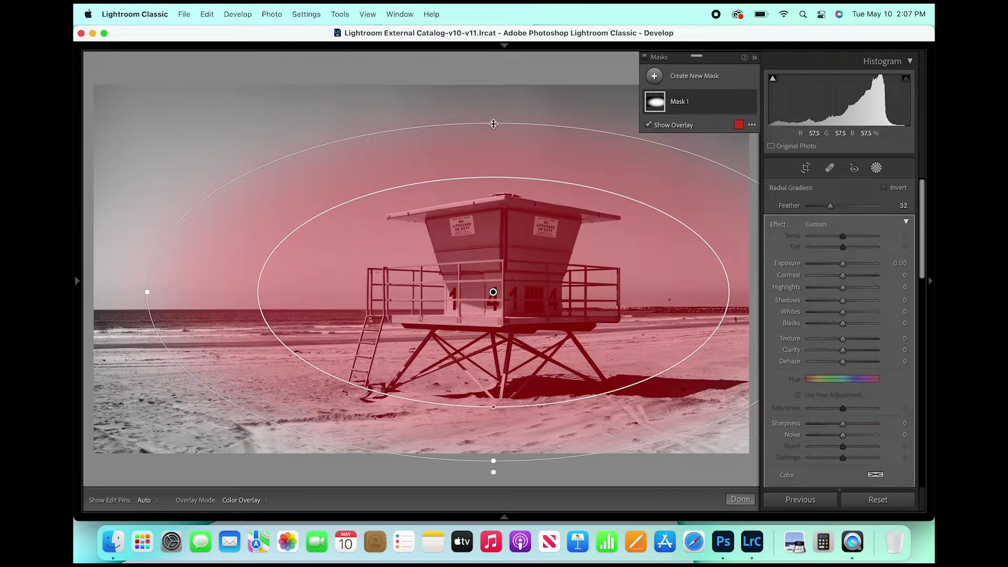
left_click_drag(493, 123, 493, 98)
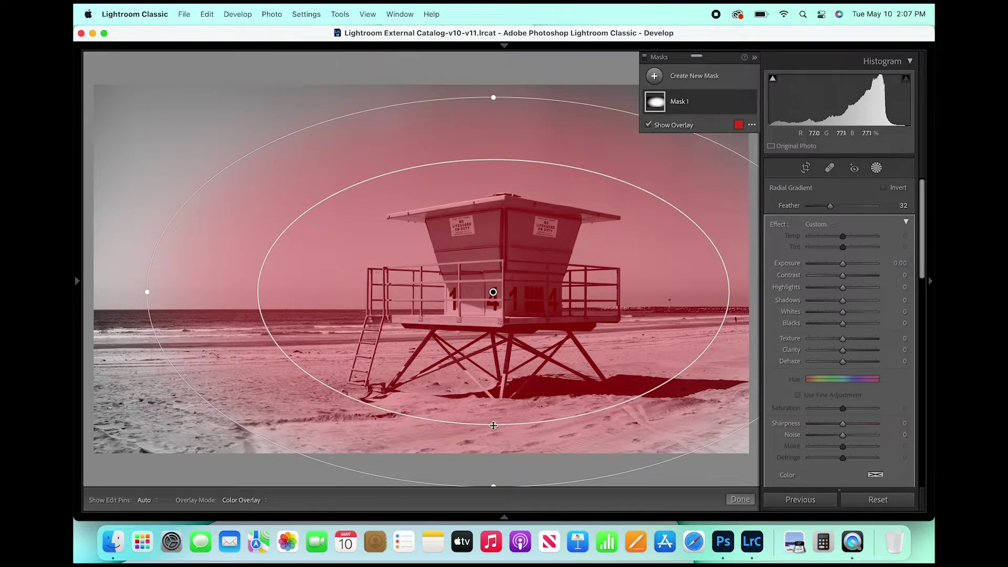
Soften the radial mask around the tower to a feather of 41 and set its exposure to 0.25.
left_click_drag(493, 424, 494, 408)
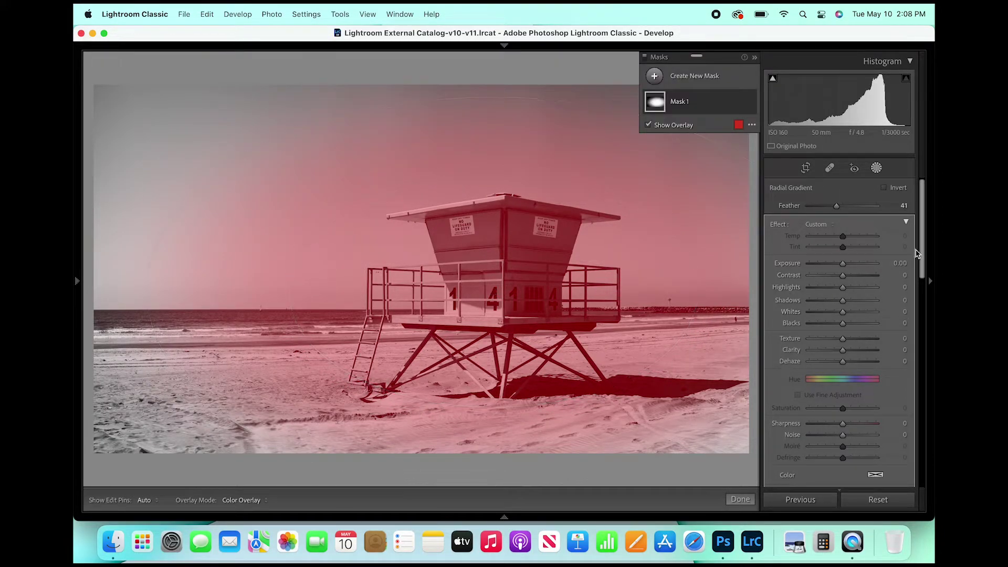
left_click(903, 263)
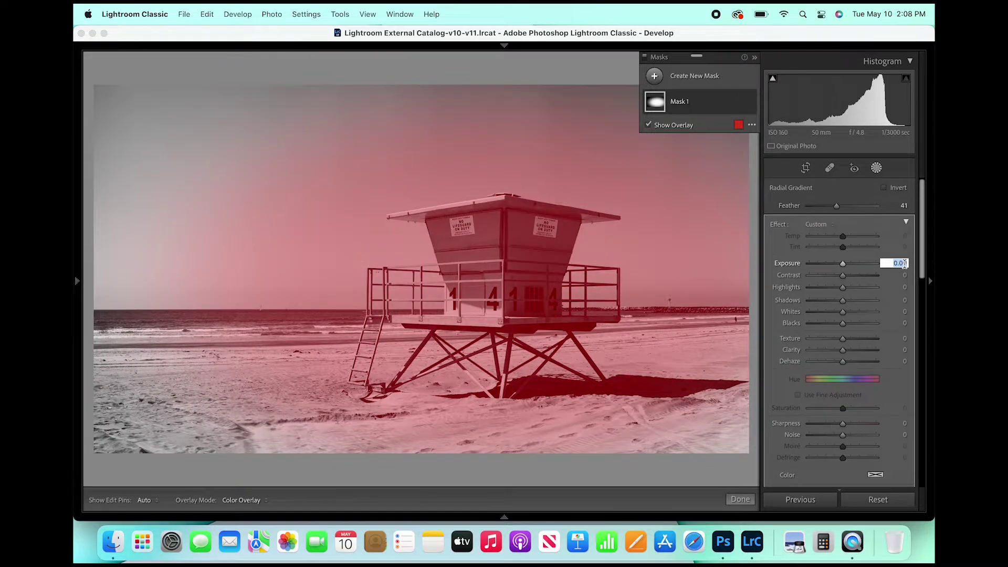
type(".25")
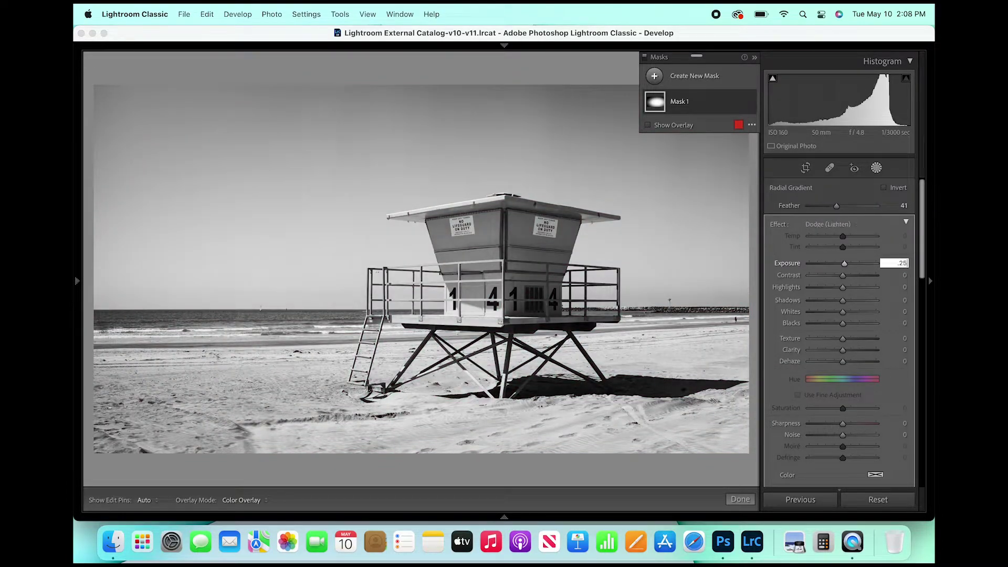
key("Return")
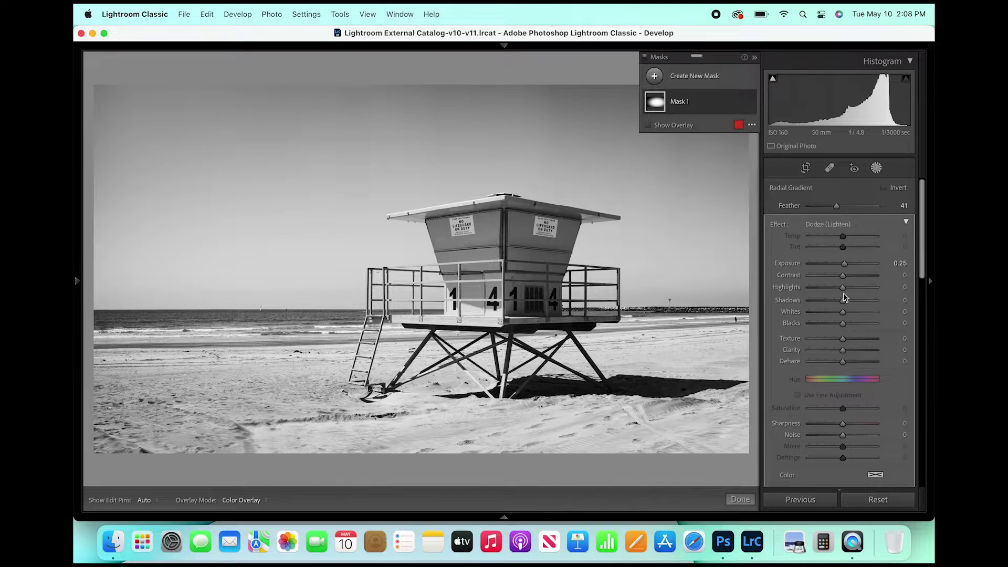
Set the radial mask's clarity to 5.
left_click(904, 350)
type("5")
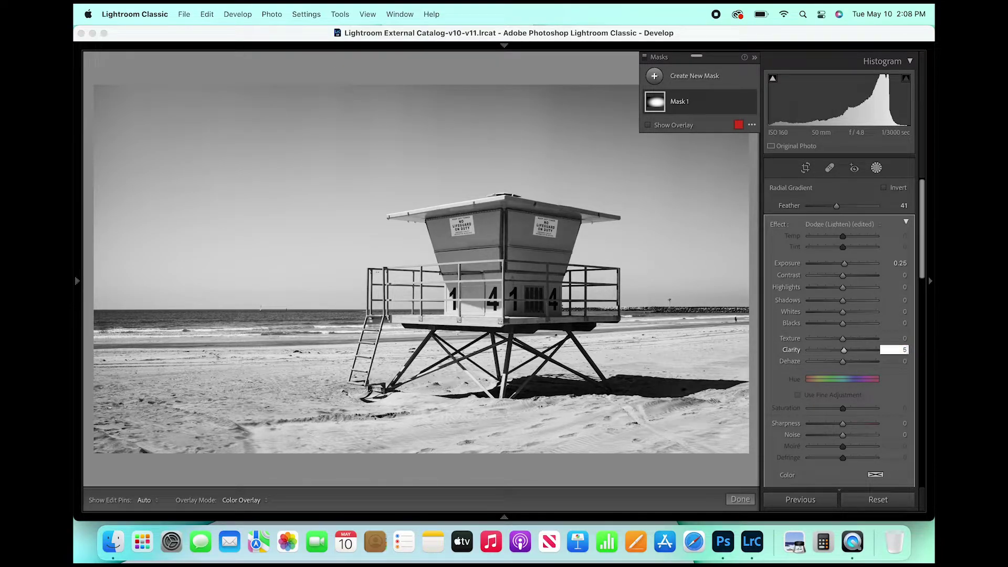
key("Return")
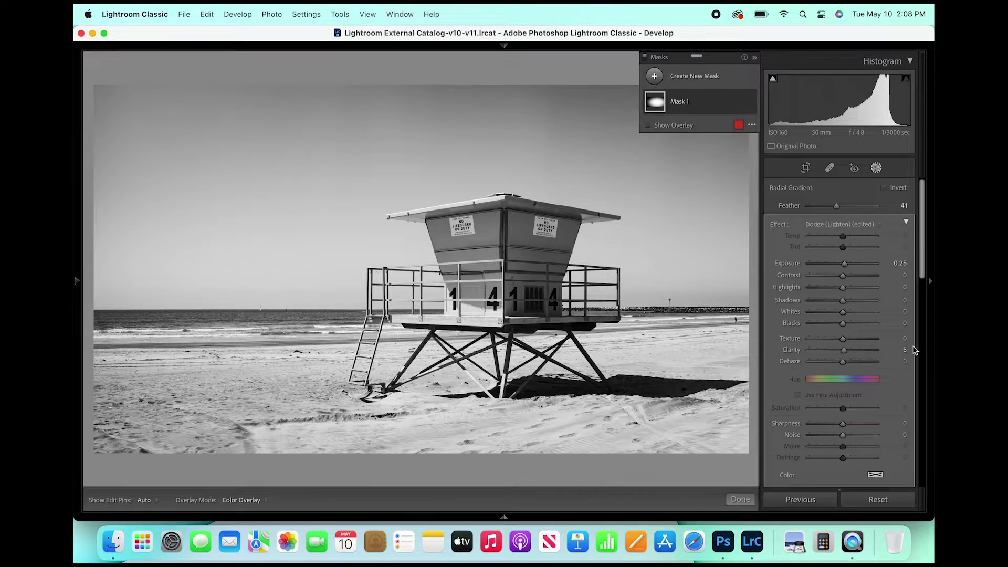
Add a Select Sky mask and set its exposure to −0.32 and whites to 10.
left_click(655, 78)
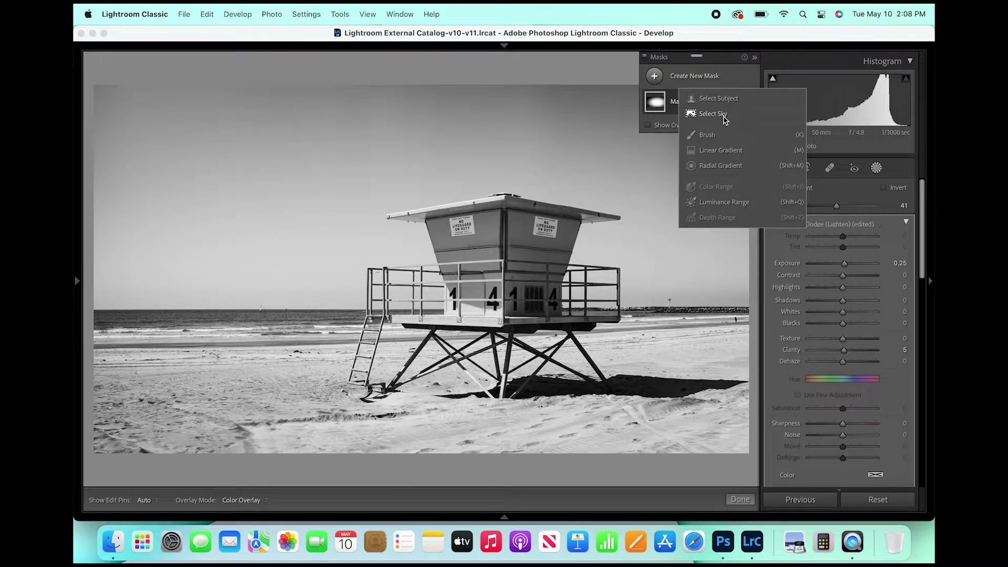
left_click(724, 115)
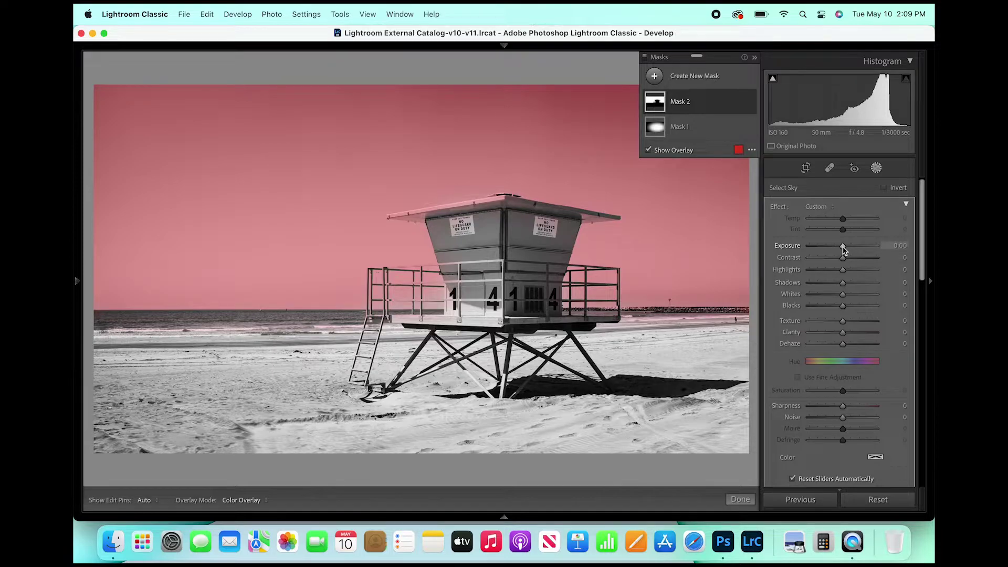
left_click_drag(844, 250, 841, 250)
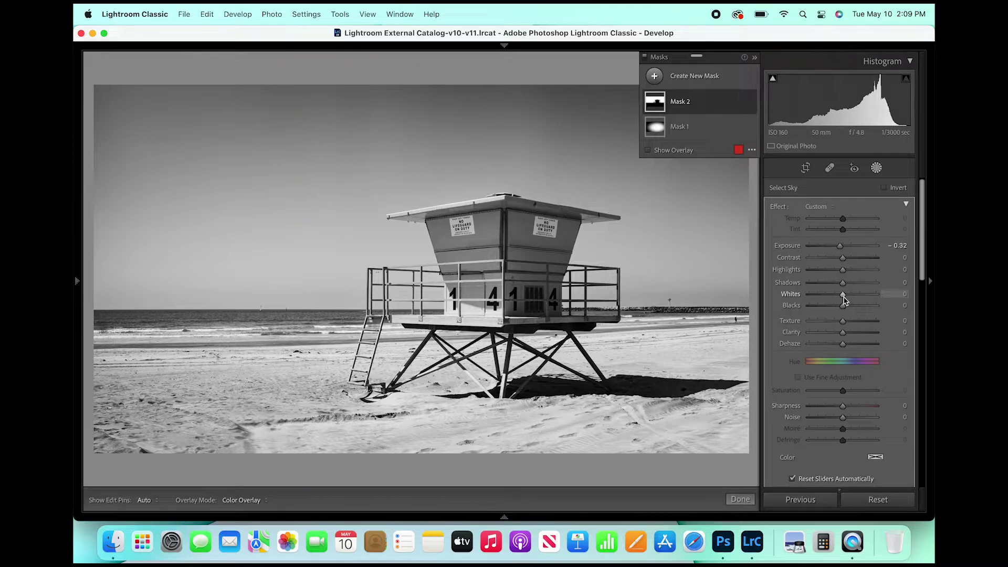
left_click_drag(843, 297, 846, 300)
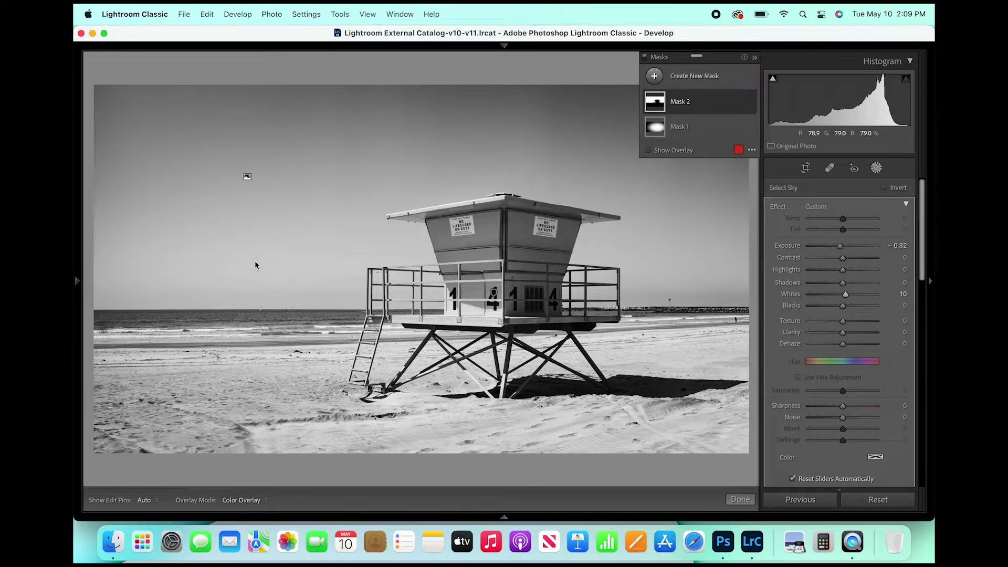
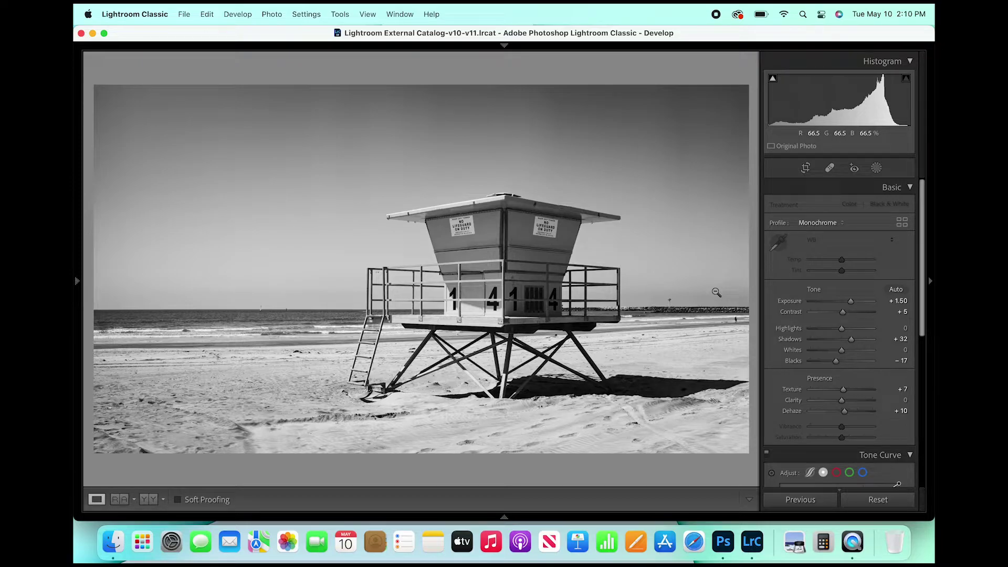
Open the edited panorama in Photoshop for further retouching.
left_click(340, 15)
mouse_move(273, 17)
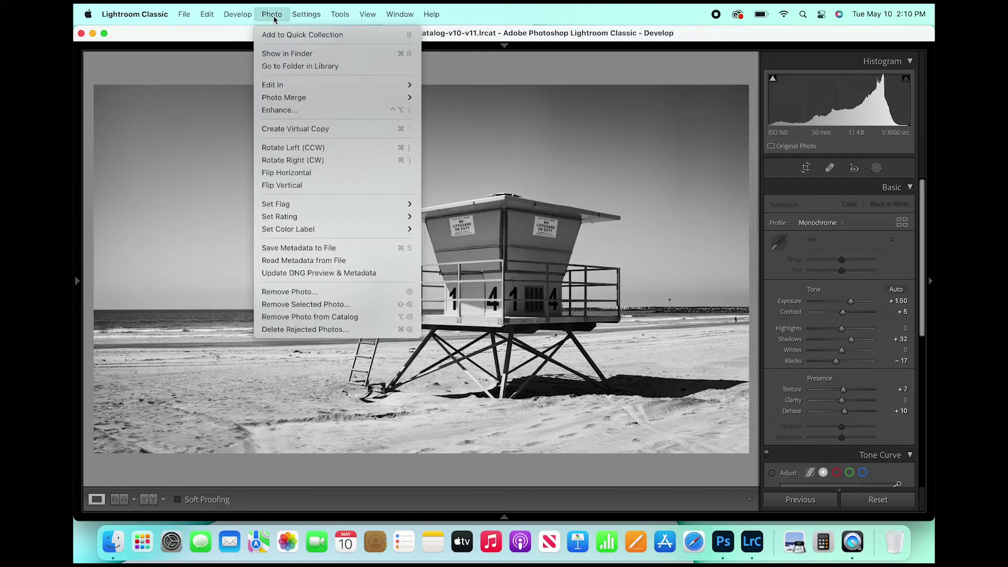
mouse_move(283, 91)
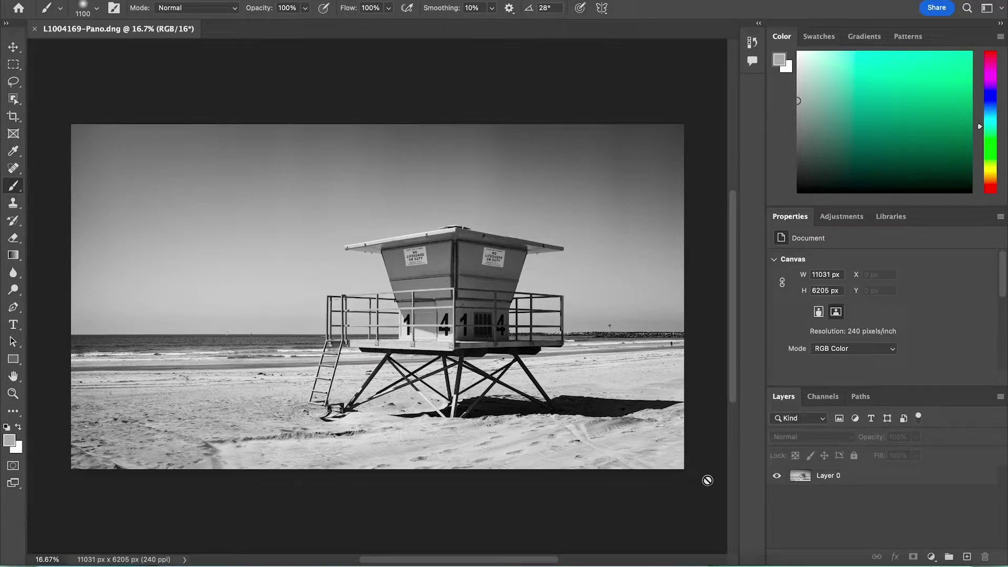
Add a solid colour fill layer in the grey 8d8e8d sampled from the sky and invert its mask to black.
key("i")
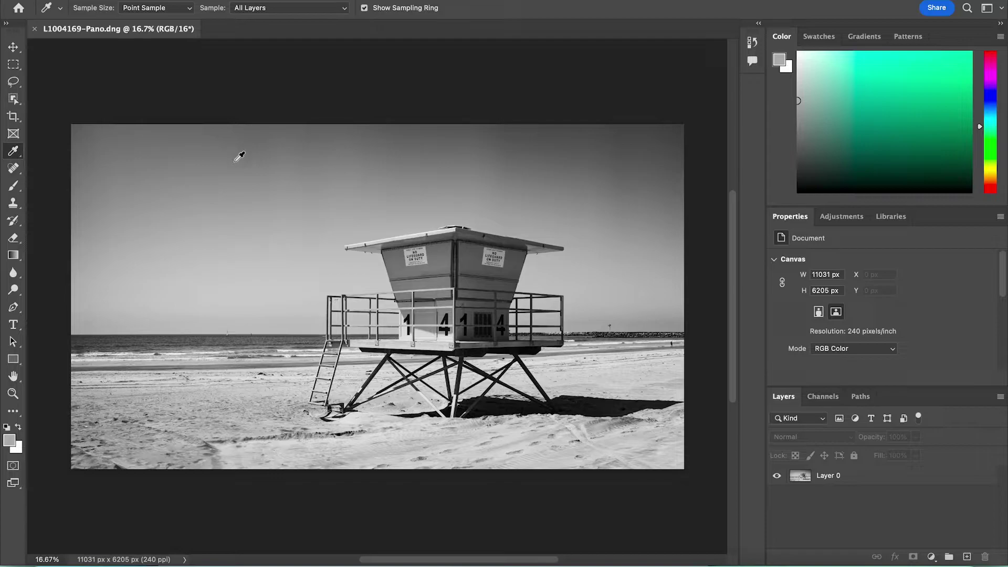
left_click(242, 193)
left_click(931, 557)
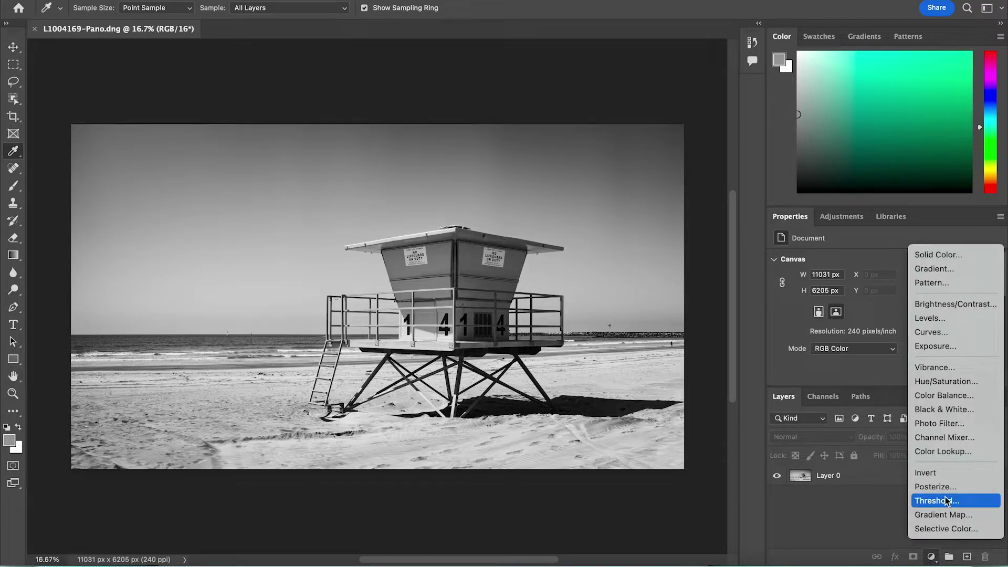
left_click(946, 256)
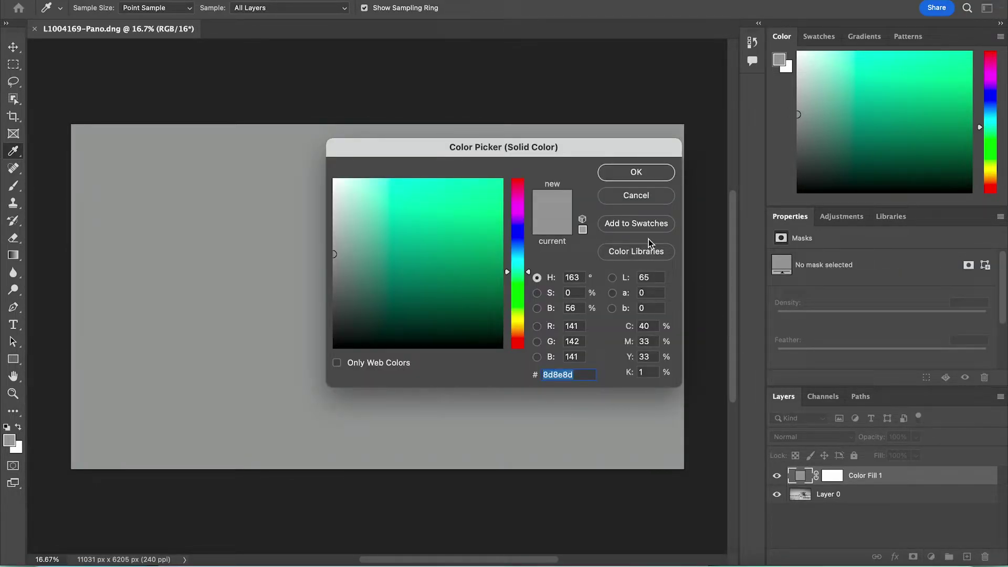
left_click(637, 173)
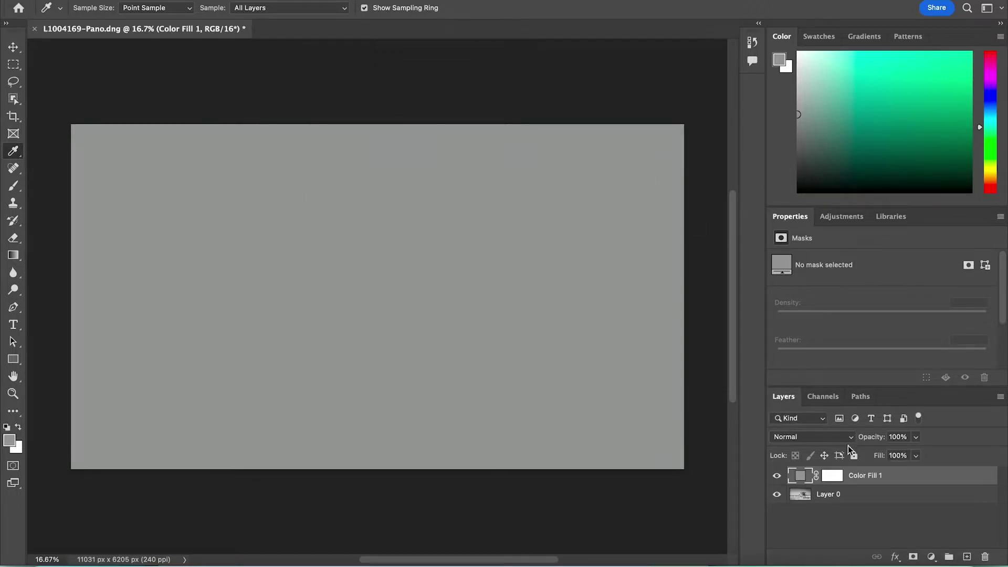
left_click(838, 479)
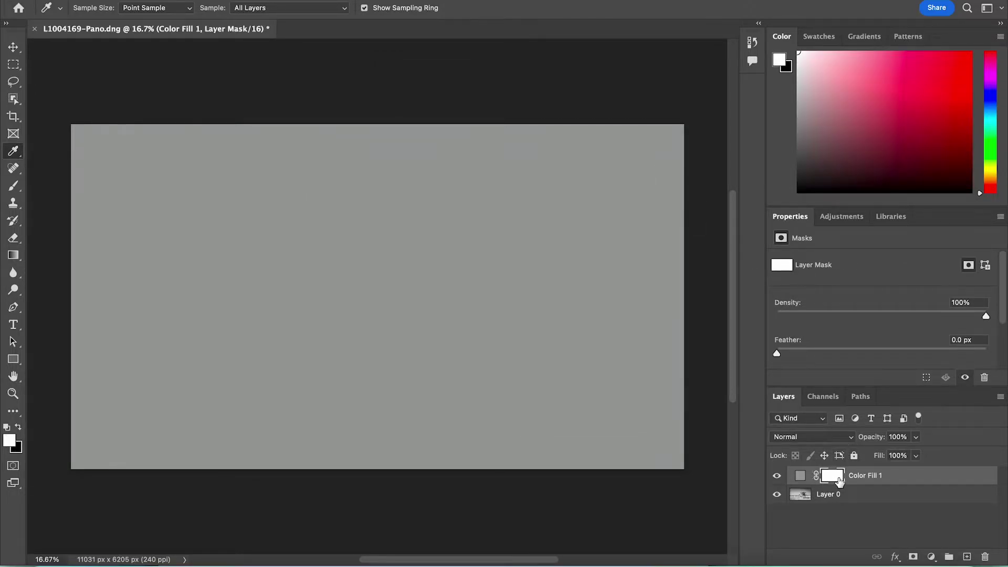
key("ctrl+i")
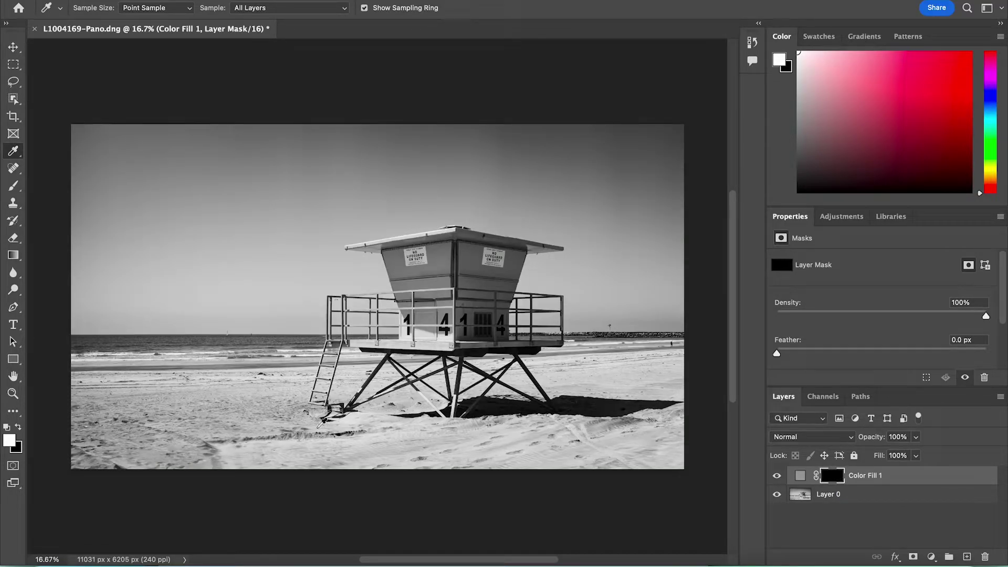
Paint white on the fill layer's mask across the upper sky with a soft 3100 px brush.
key("b")
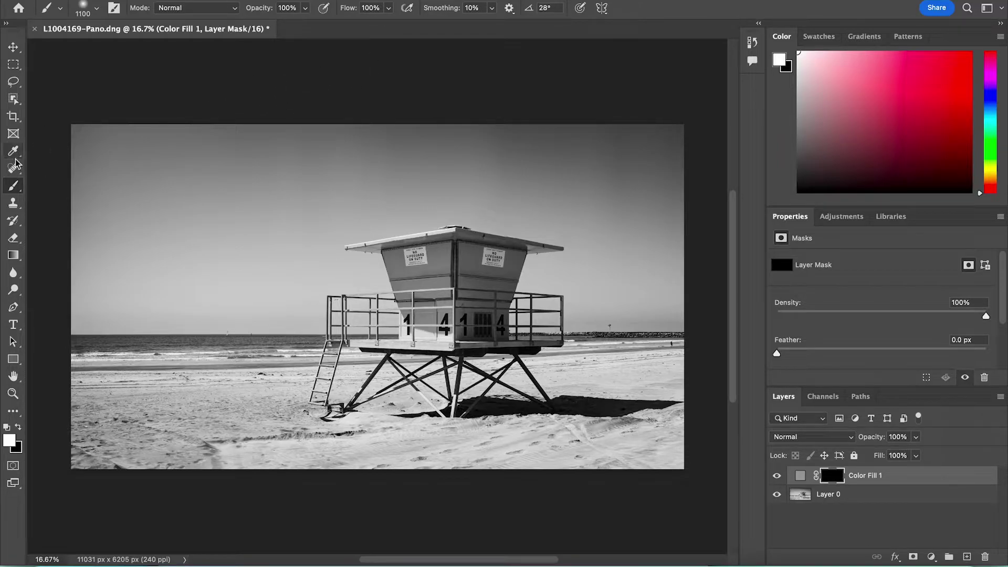
left_click(96, 10)
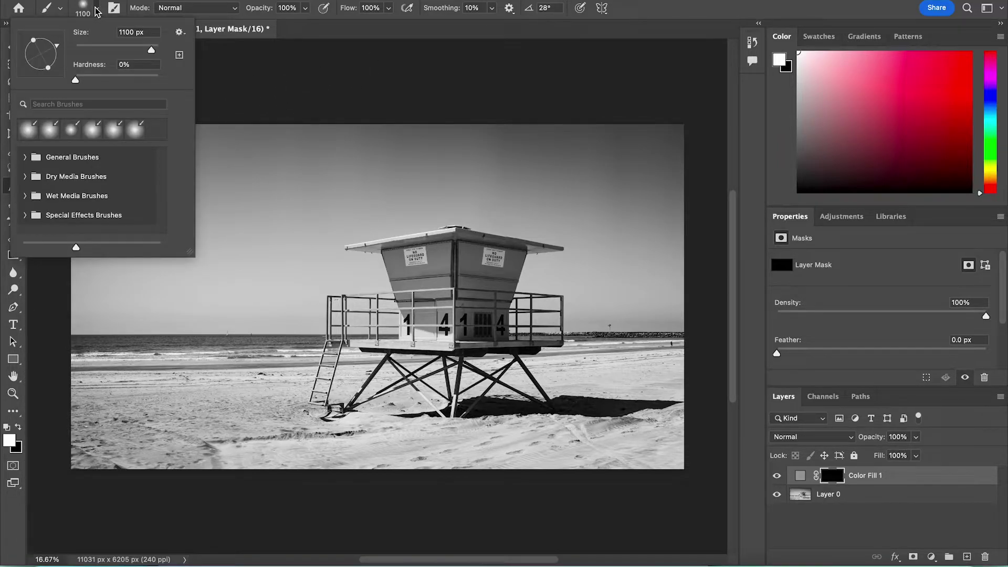
left_click(362, 85)
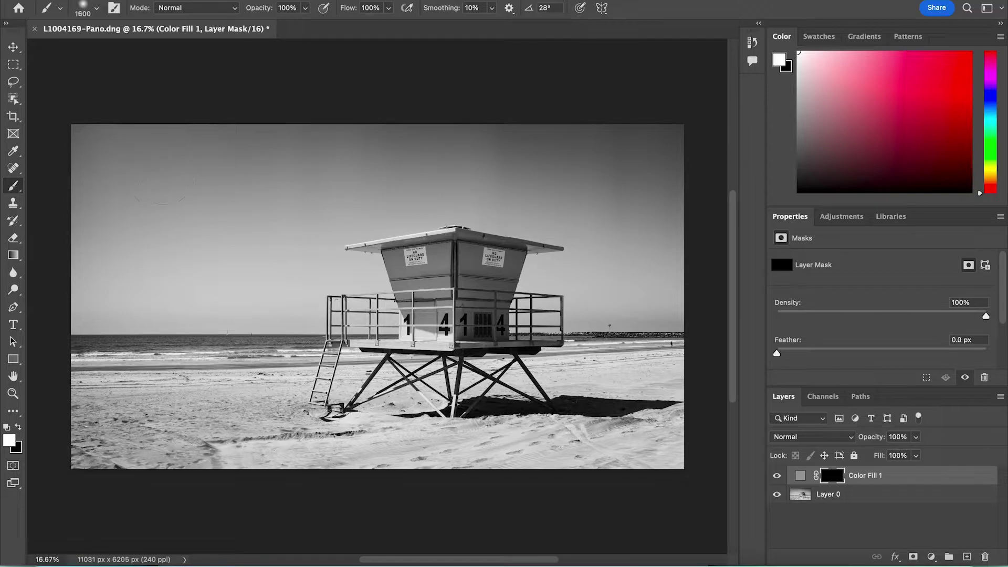
key("bracketright")
key("bracketright")
key("bracketright")
key("bracketright")
key("bracketright")
key("bracketright")
key("bracketright")
key("bracketright")
key("bracketright")
key("ctrl+minus")
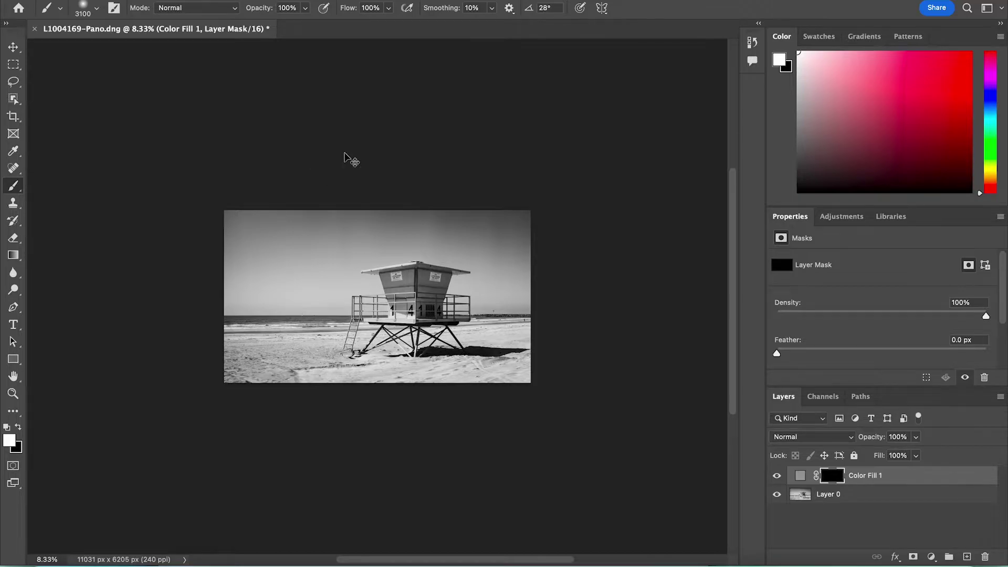
key("ctrl+plus")
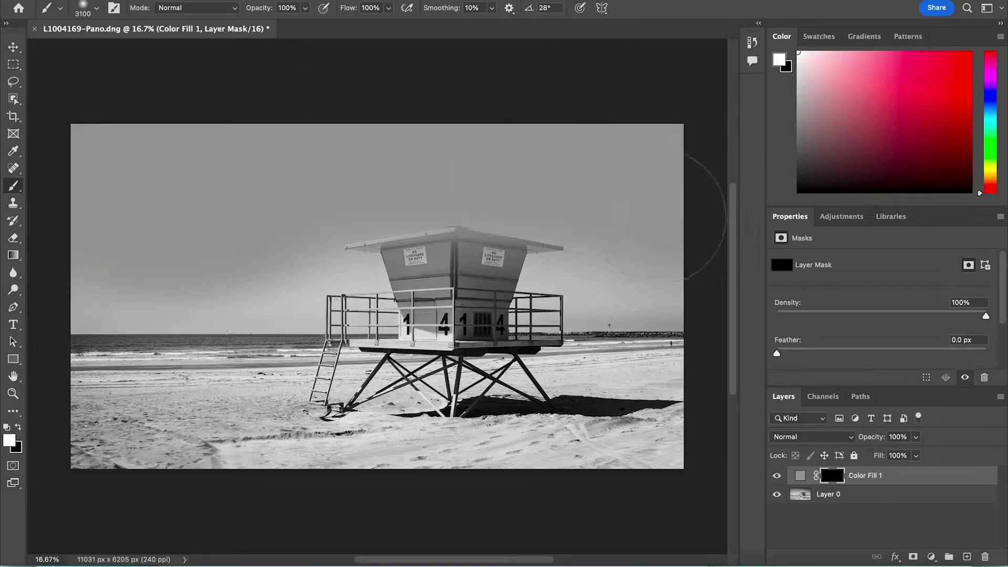
left_click_drag(577, 173, 614, 173)
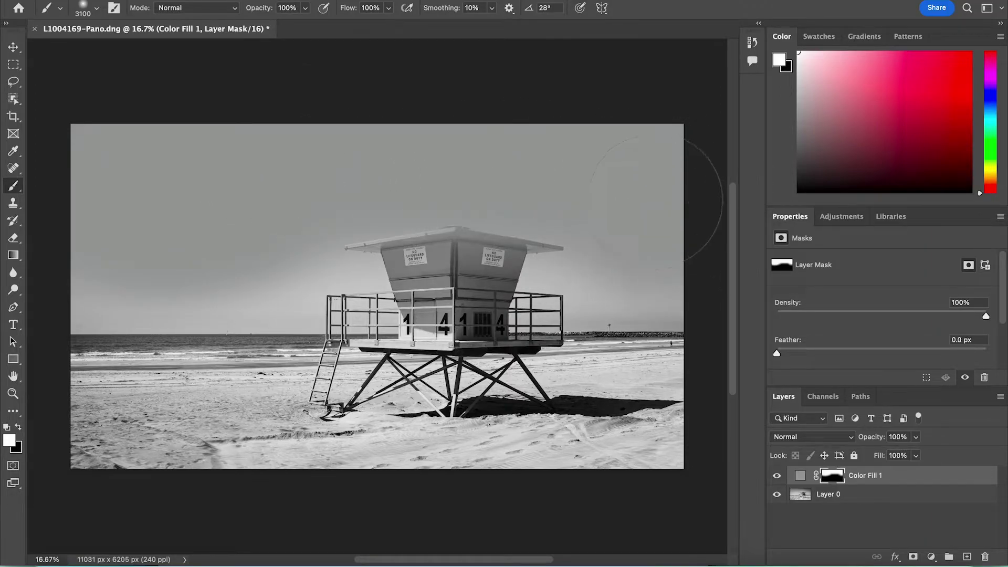
Set the foreground colour to black (000000) for painting on the mask.
left_click(780, 61)
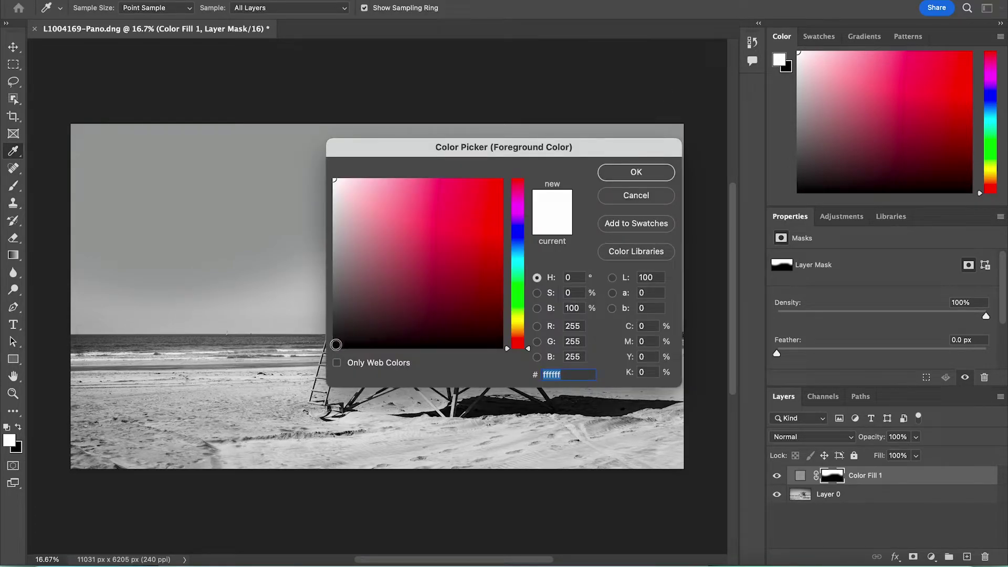
left_click(334, 347)
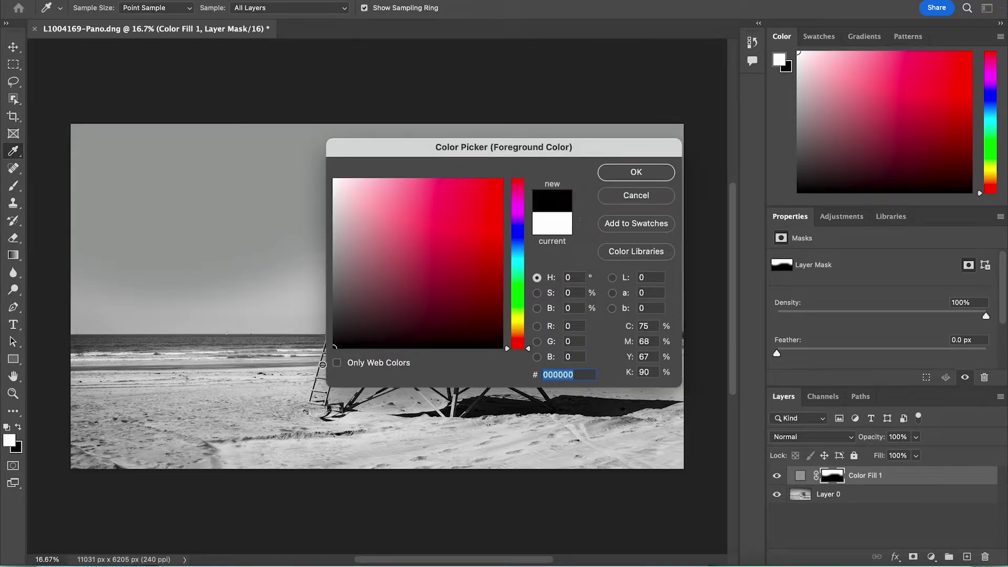
left_click(635, 172)
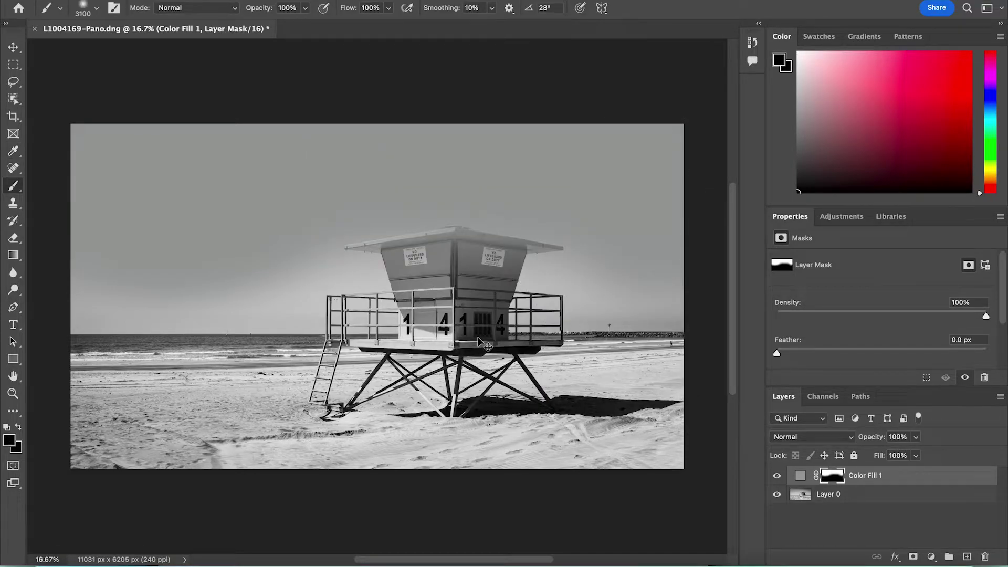
Paint black on the fill layer's mask over the cabin wall around the lifeguard sign with a soft brush reduced to 700 px.
key("super+plus")
key("super+plus")
key("super+plus")
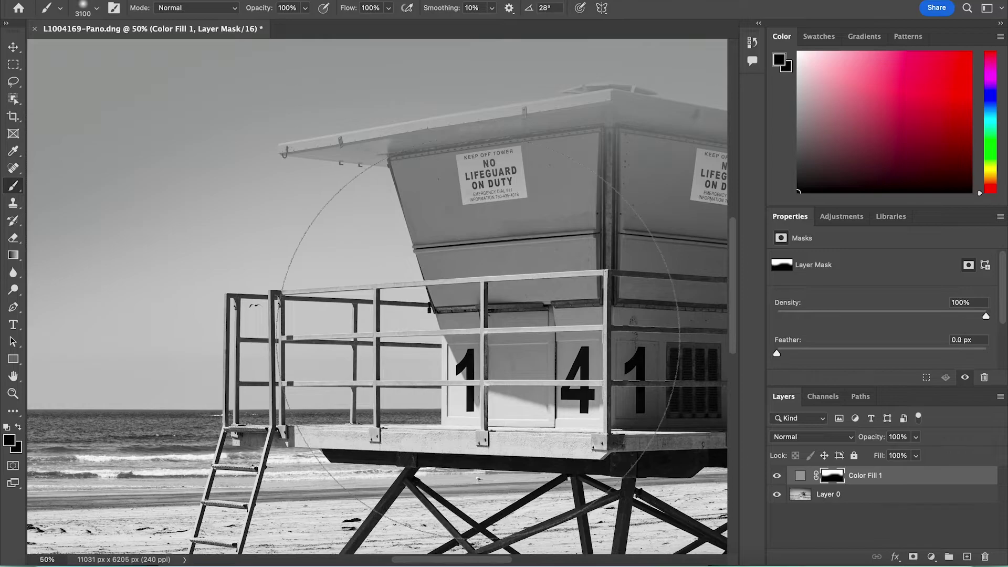
key("bracketleft")
key("bracketleft")
key("bracketleft")
key("bracketleft")
key("bracketleft")
key("bracketleft")
key("bracketleft")
key("bracketleft")
key("bracketleft")
key("bracketleft")
key("bracketleft")
key("bracketleft")
key("bracketleft")
key("bracketleft")
key("bracketleft")
key("bracketleft")
key("bracketleft")
key("bracketleft")
key("bracketleft")
key("bracketleft")
key("bracketleft")
key("bracketleft")
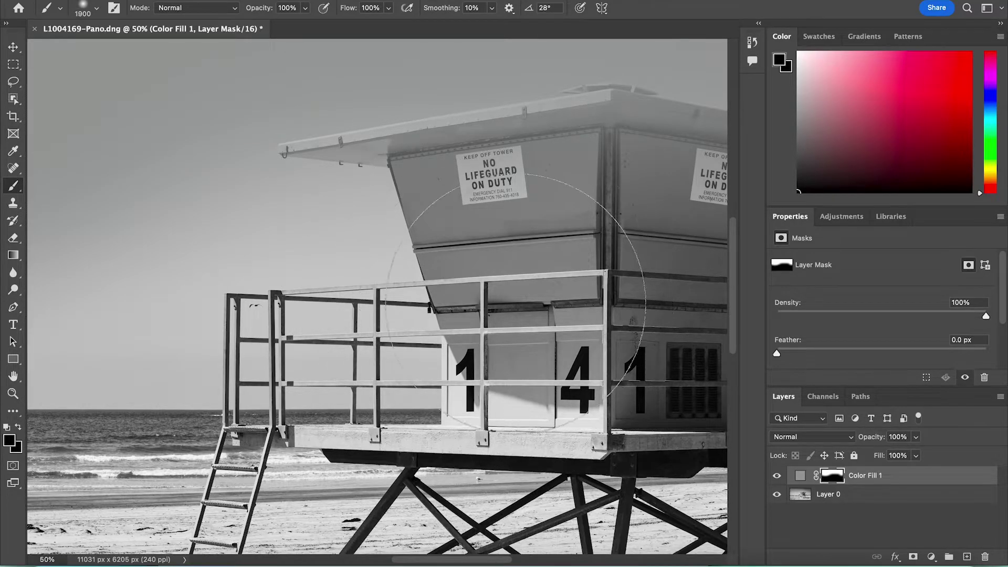
scroll(515, 303, "up", 2)
scroll(377, 297, "up", 2)
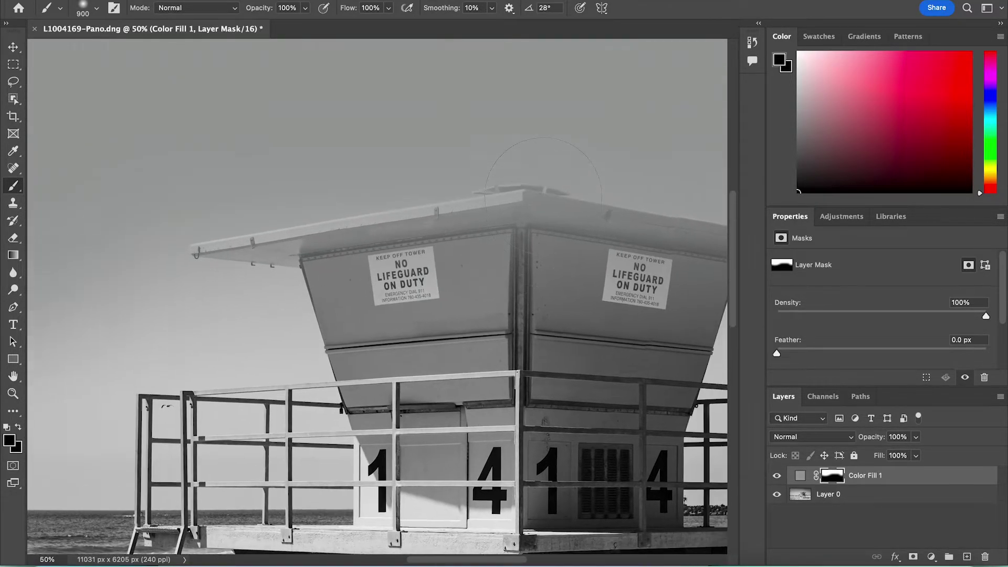
key("bracketleft")
key("bracketleft")
key("bracketleft")
key("bracketleft")
key("bracketleft")
key("bracketleft")
key("bracketleft")
key("bracketleft")
key("super+plus")
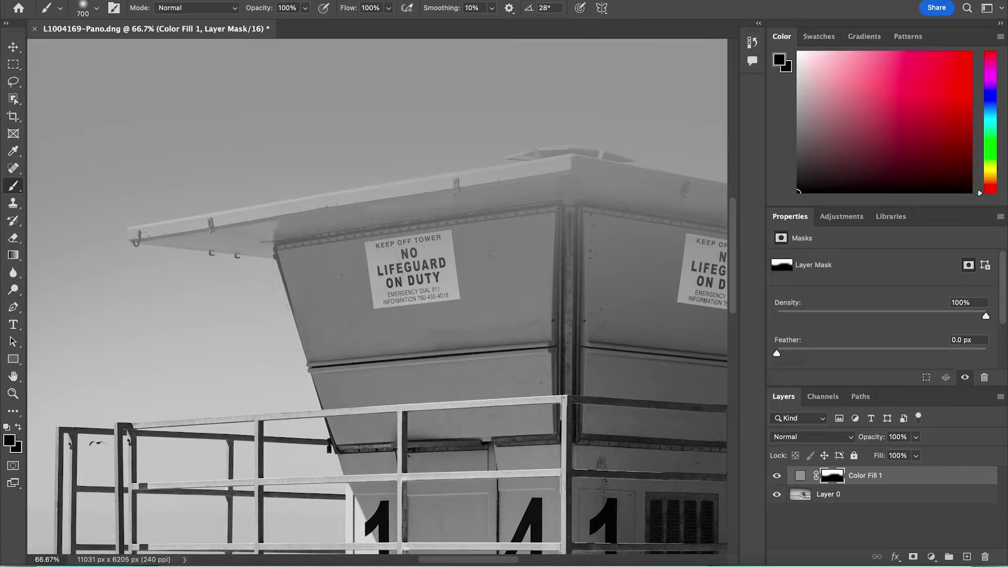
left_click_drag(346, 272, 566, 252)
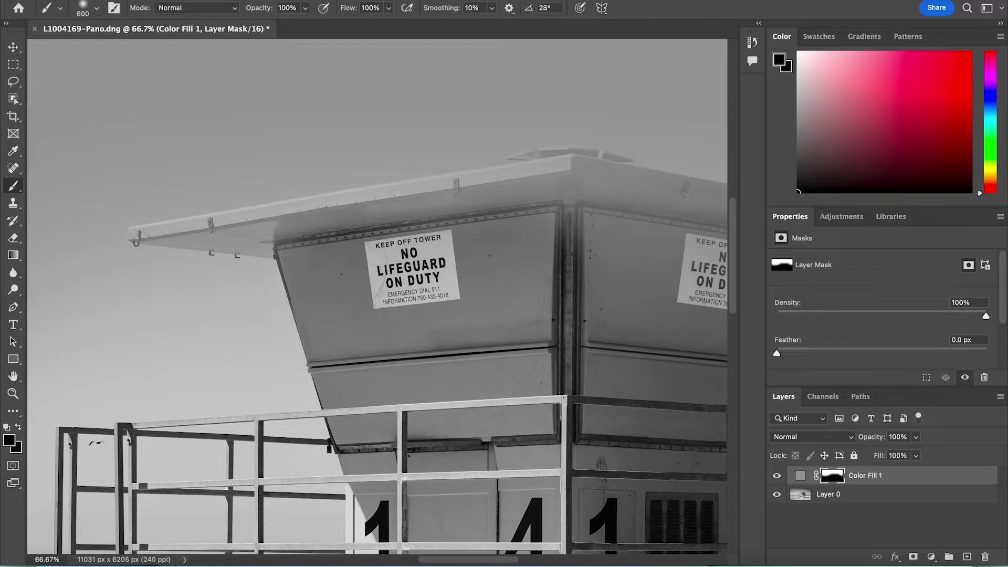
Paint black on the fill layer's mask along the left end of the roof eave with the brush reduced to 80 px.
key("bracketleft")
key("bracketleft")
key("bracketleft")
key("bracketleft")
key("bracketleft")
key("bracketleft")
key("bracketleft")
key("bracketleft")
key("bracketleft")
key("bracketleft")
key("bracketleft")
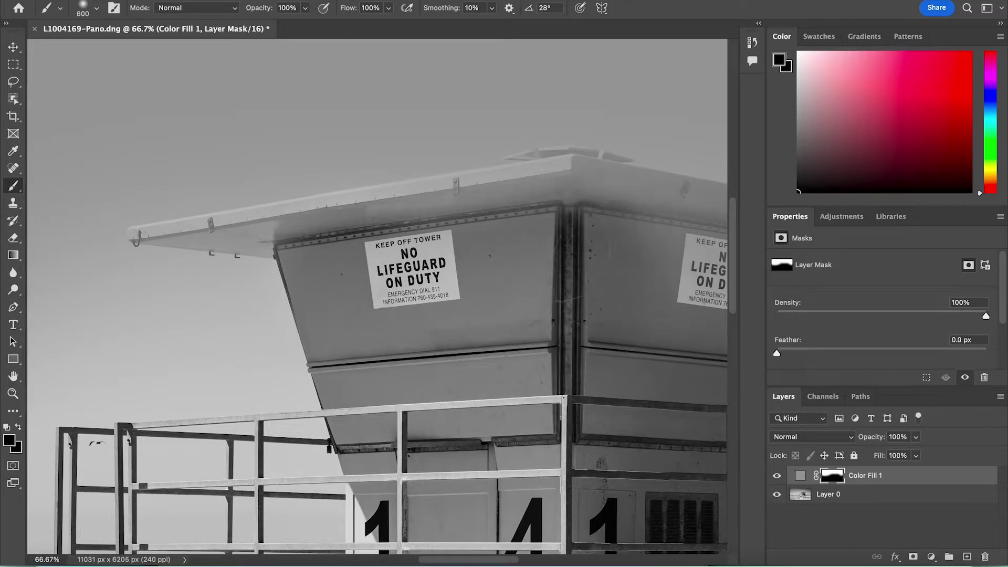
scroll(230, 194, "up", 1)
left_click_drag(191, 237, 304, 230)
scroll(247, 262, "up", 3)
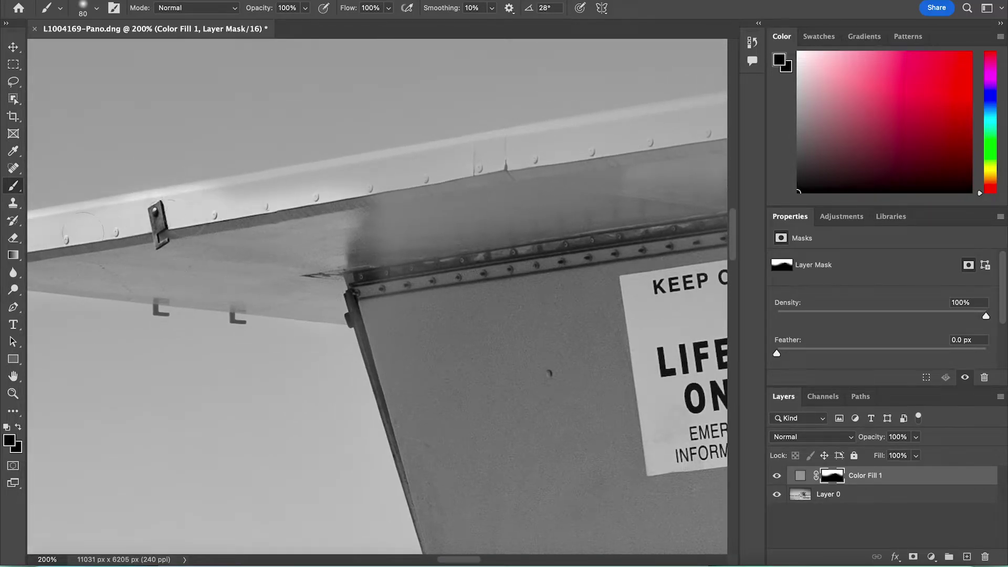
mouse_move(327, 188)
left_mouse_down()
mouse_move(534, 162)
mouse_move(237, 202)
left_mouse_up()
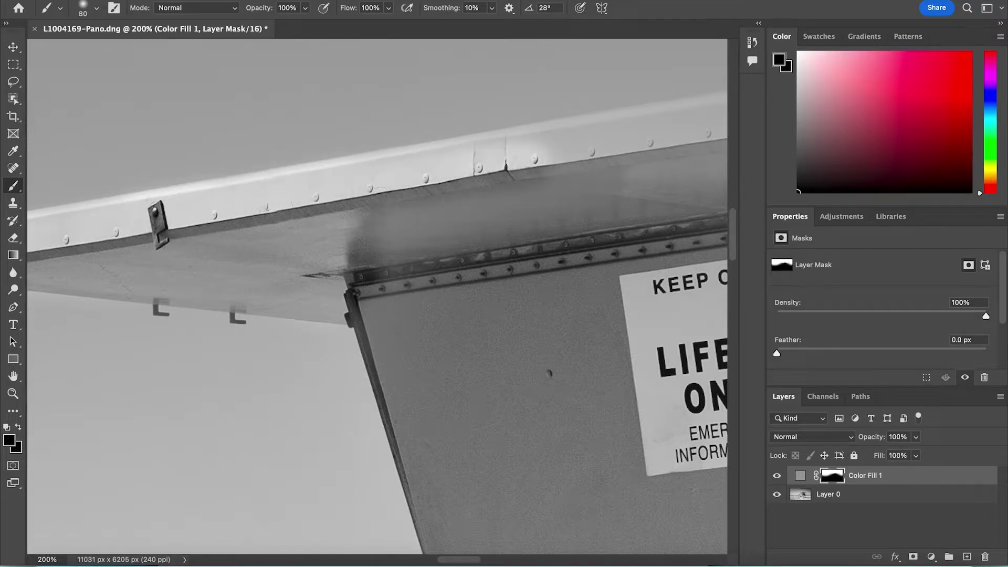
Continue masking out the grey fill along the roof edge above the left lifeguard sign with a 100 px brush.
key("bracketright")
key("bracketright")
scroll(286, 210, "right", 10)
scroll(286, 210, "up", 3)
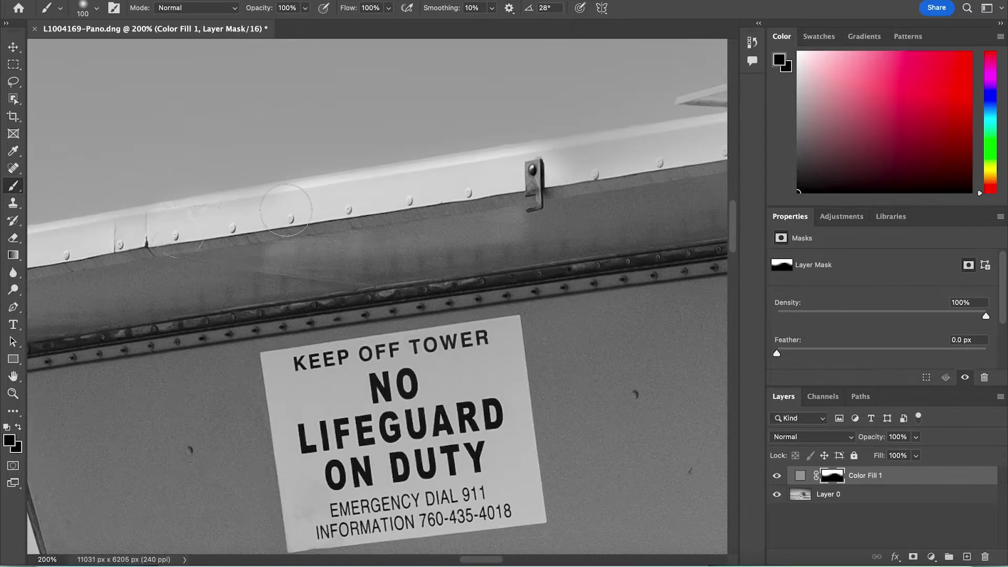
left_click_drag(286, 210, 52, 247)
scroll(439, 235, "right", 8)
scroll(440, 235, "up", 2)
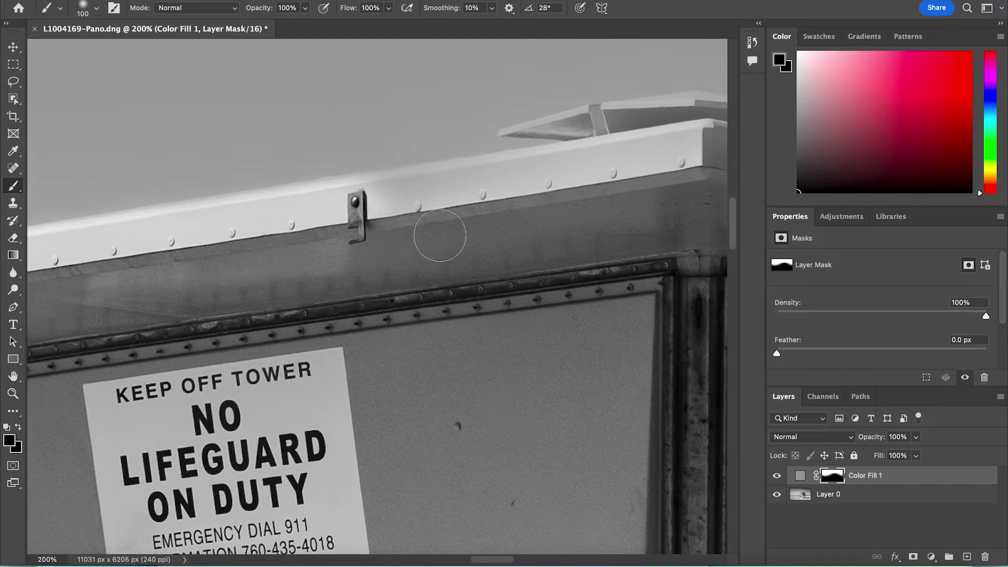
Paint black on the mask along the roof edge and its underside up to the tower's front corner with a 175 px brush.
key("bracketright")
key("bracketright")
key("bracketright")
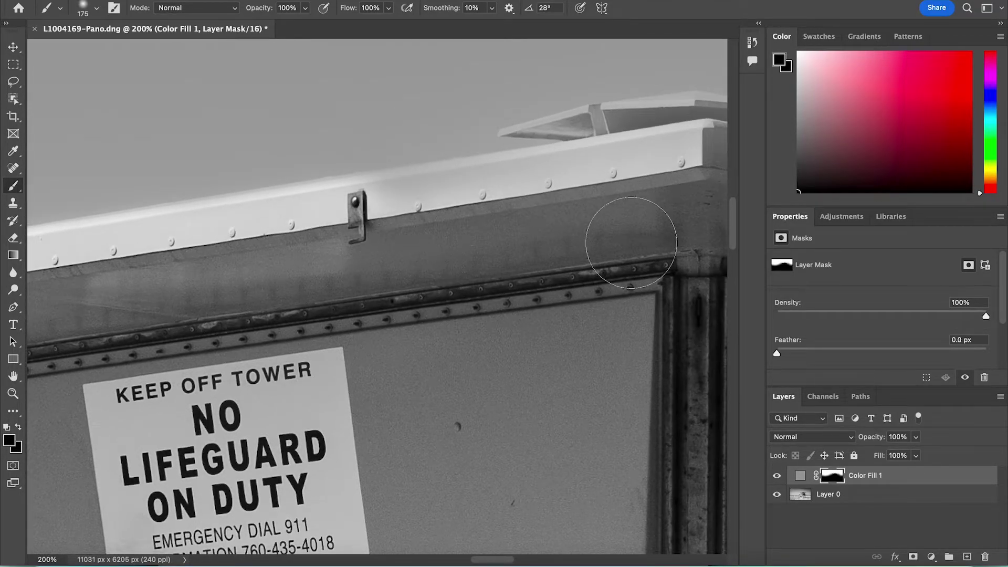
scroll(468, 263, "right", 8)
scroll(467, 263, "up", 4)
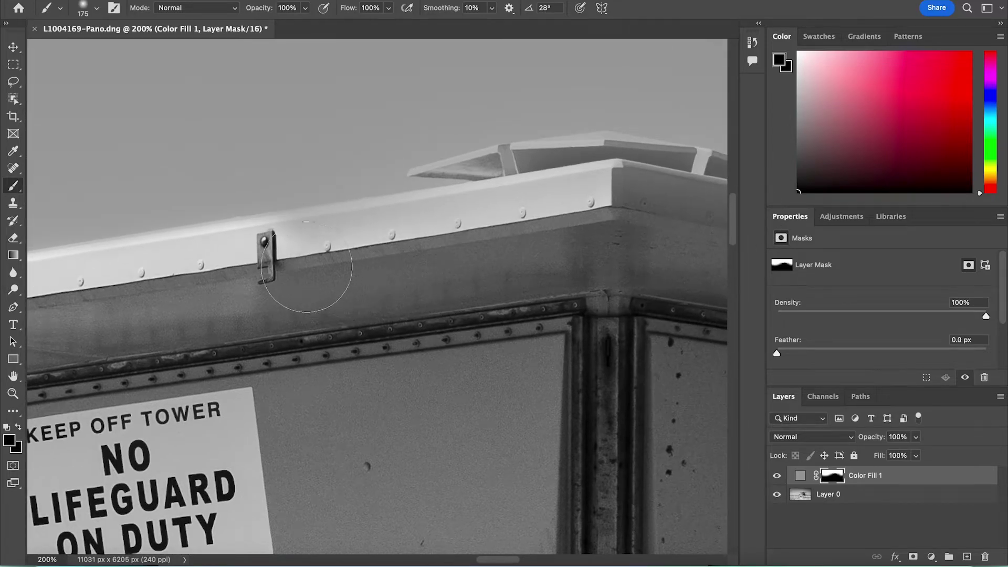
mouse_move(315, 263)
left_mouse_down()
mouse_move(404, 259)
mouse_move(285, 266)
mouse_move(450, 263)
mouse_move(434, 247)
mouse_move(553, 217)
mouse_move(630, 218)
mouse_move(546, 299)
left_mouse_up()
scroll(546, 300, "right", 8)
scroll(546, 300, "up", 2)
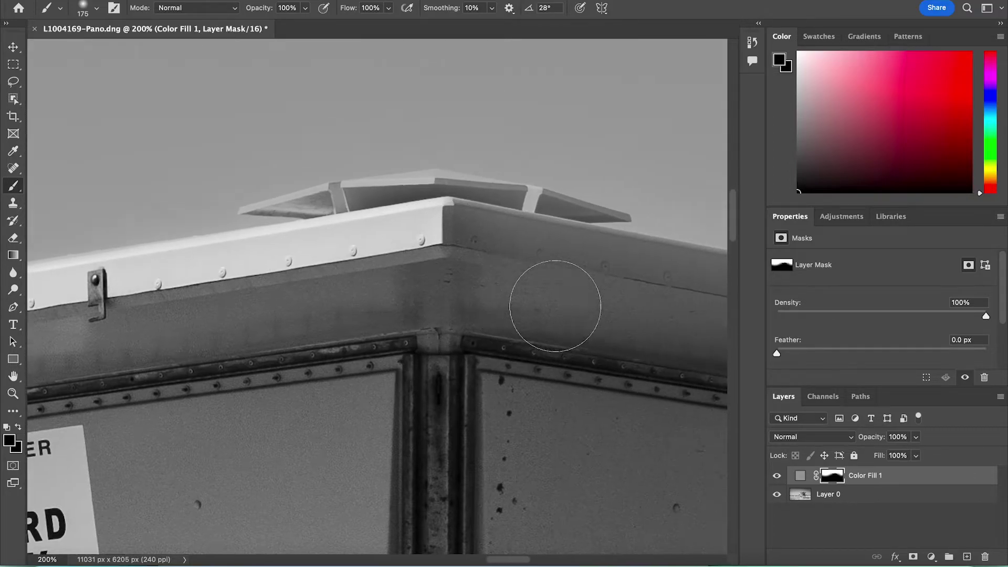
Paint black on the mask along the right end of the roof overhang with a 125 px brush.
scroll(555, 306, "right", 10)
scroll(555, 306, "down", 2)
key("[")
key("[")
mouse_move(493, 316)
left_mouse_down()
mouse_move(540, 326)
mouse_move(381, 315)
mouse_move(321, 297)
mouse_move(424, 307)
mouse_move(254, 284)
left_mouse_up()
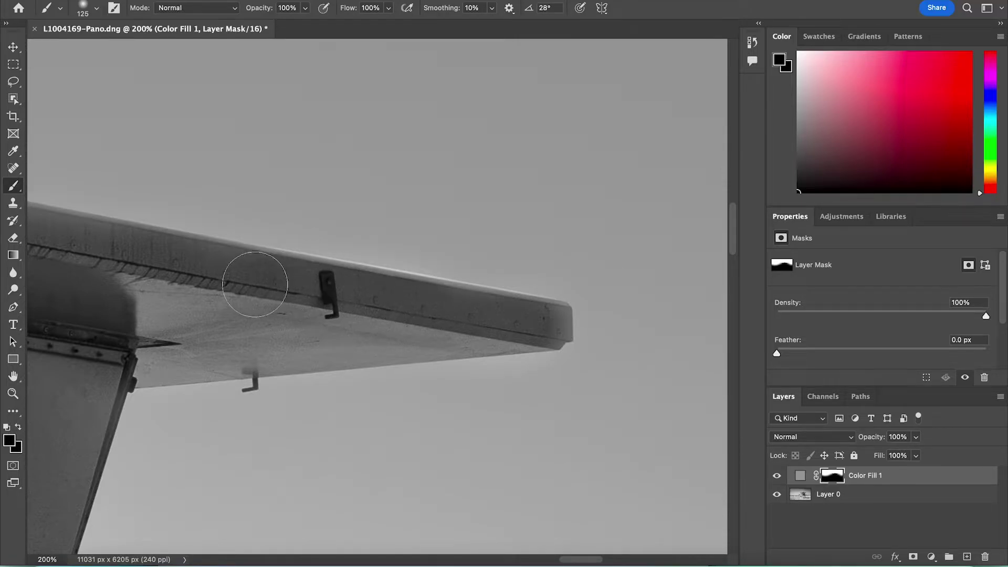
scroll(147, 278, "left", 5)
key("ctrl+minus")
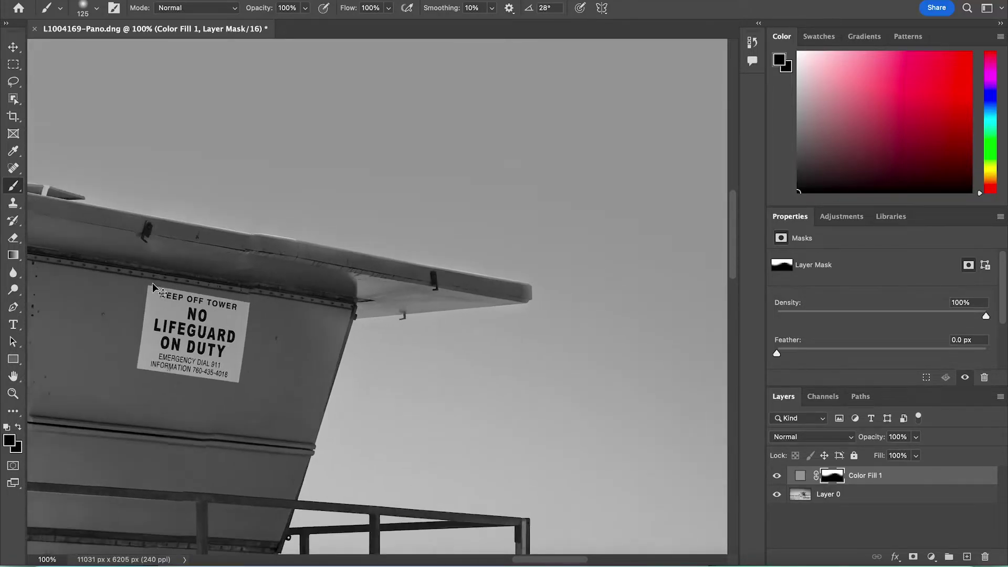
Remove the remaining grey fill from the cabin walls and roof underside by painting black on the mask with a 600 px brush.
key("ctrl+minus")
scroll(135, 349, "left", 5)
scroll(135, 348, "down", 3)
key("]")
key("]")
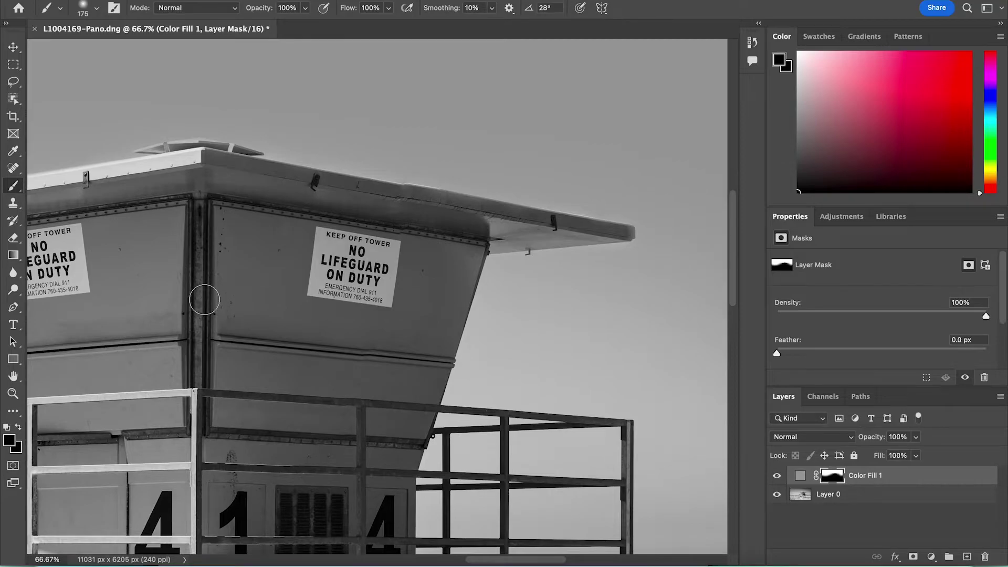
key("bracketright")
key("bracketright")
key("bracketright")
key("bracketright")
key("bracketright")
key("bracketright")
scroll(371, 382, "left", 5)
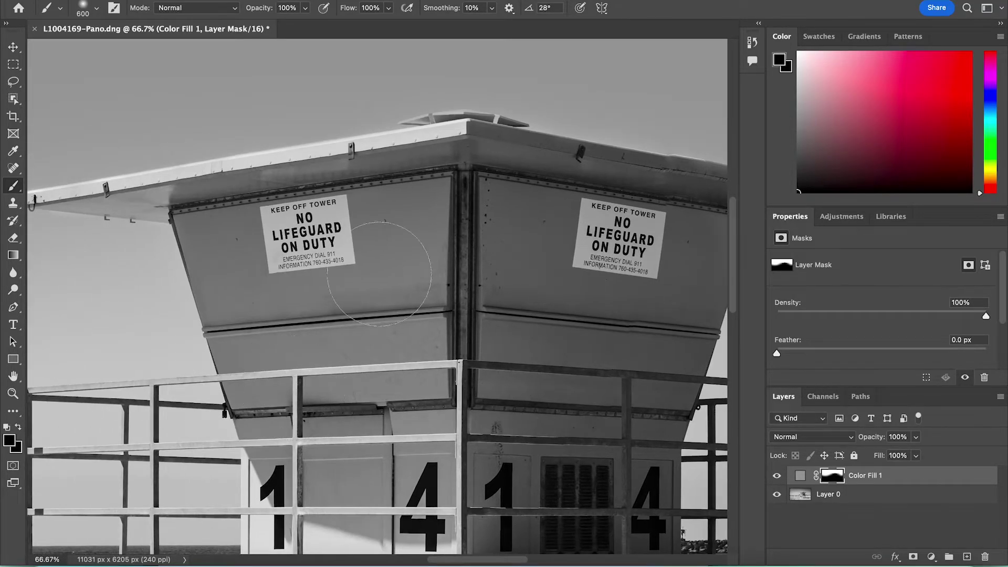
Paint black on the mask over the small vent on top of the roof with a 45 px brush.
key("bracketleft")
key("bracketleft")
key("bracketleft")
key("bracketleft")
key("bracketleft")
key("bracketleft")
key("bracketleft")
key("bracketleft")
key("bracketleft")
key("bracketleft")
key("ctrl+plus")
key("ctrl+plus")
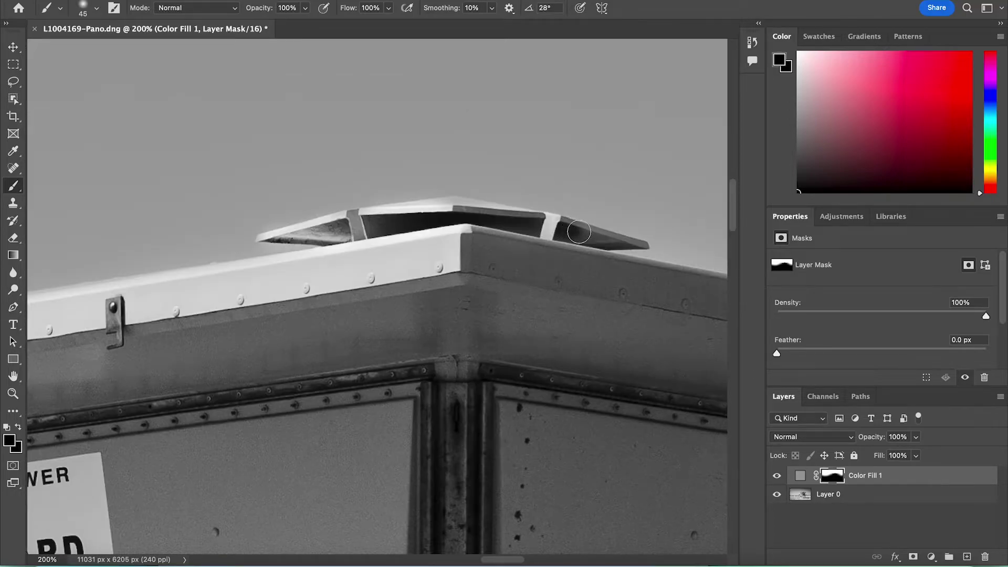
left_click_drag(579, 232, 639, 246)
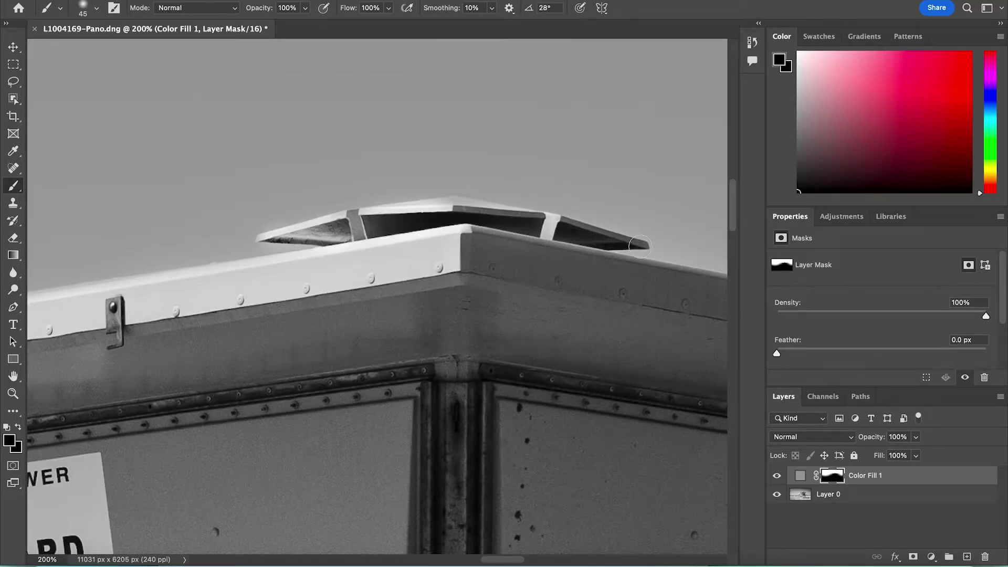
Soften the fill's transition by painting black on the mask across the sky above the horizon with a 2900 px brush at 20% flow, and check the result.
key("ctrl+0")
key("bracketright")
key("bracketright")
key("bracketright")
key("bracketright")
key("bracketright")
key("bracketright")
key("bracketright")
key("bracketright")
key("bracketright")
key("bracketright")
key("bracketright")
key("bracketright")
key("bracketright")
key("bracketright")
key("bracketright")
key("bracketright")
key("bracketright")
key("bracketright")
key("bracketright")
key("bracketright")
key("shift+2")
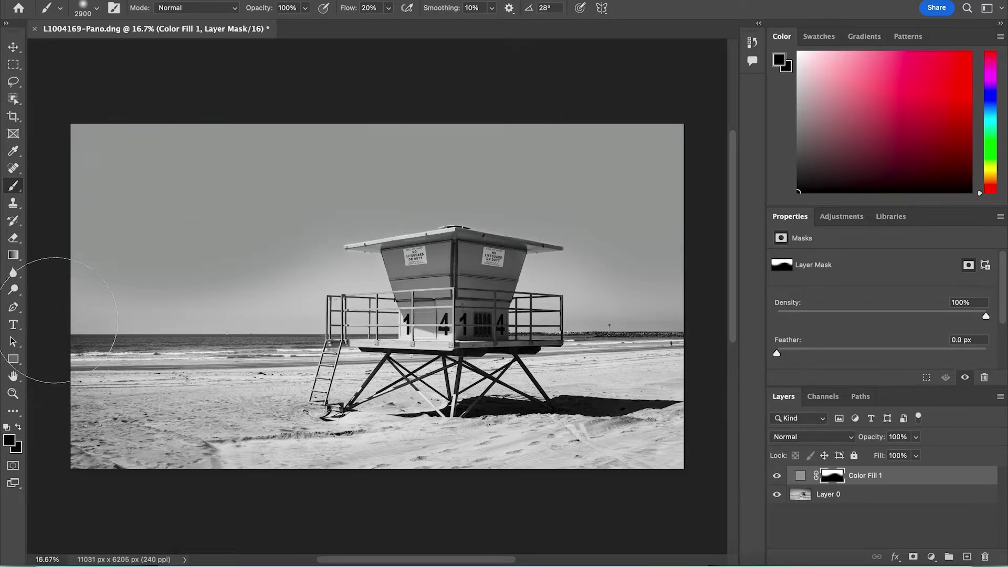
left_click_drag(55, 315, 635, 293)
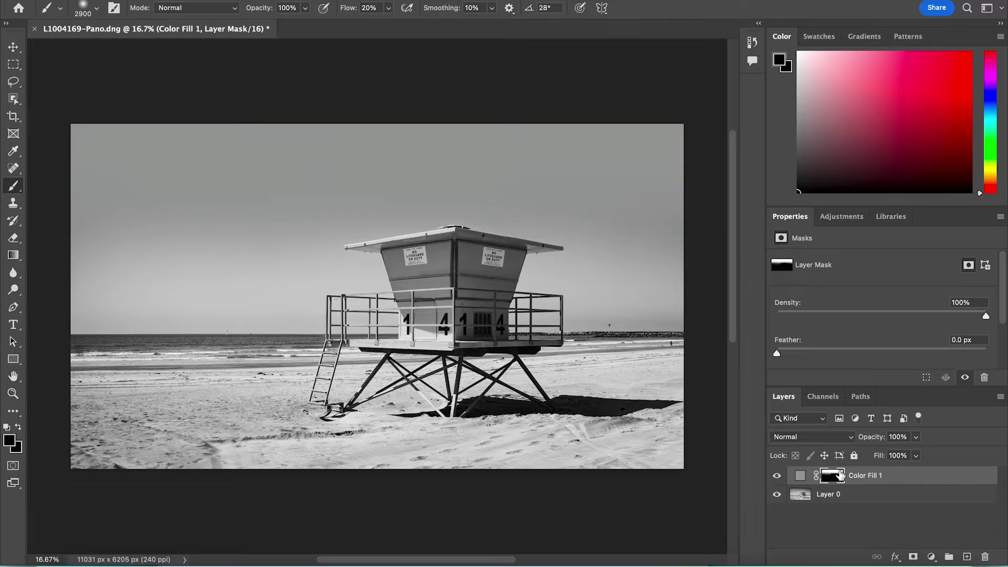
left_click(777, 475)
left_click(782, 478)
Add an Exposure adjustment layer above the fill layer with exposure -1.93 and invert its mask to black.
left_click(961, 502)
left_click(916, 477)
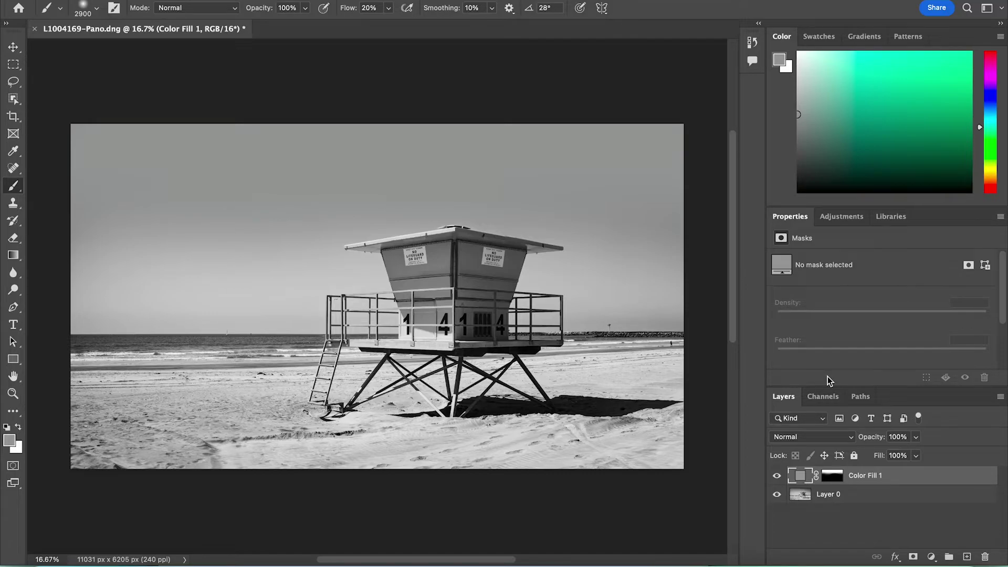
left_click(930, 556)
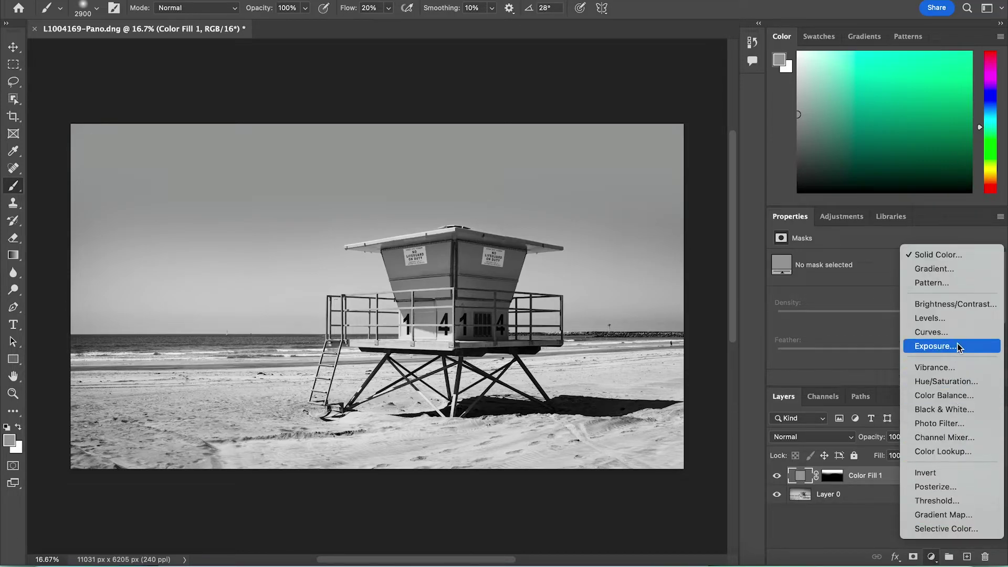
left_click(930, 345)
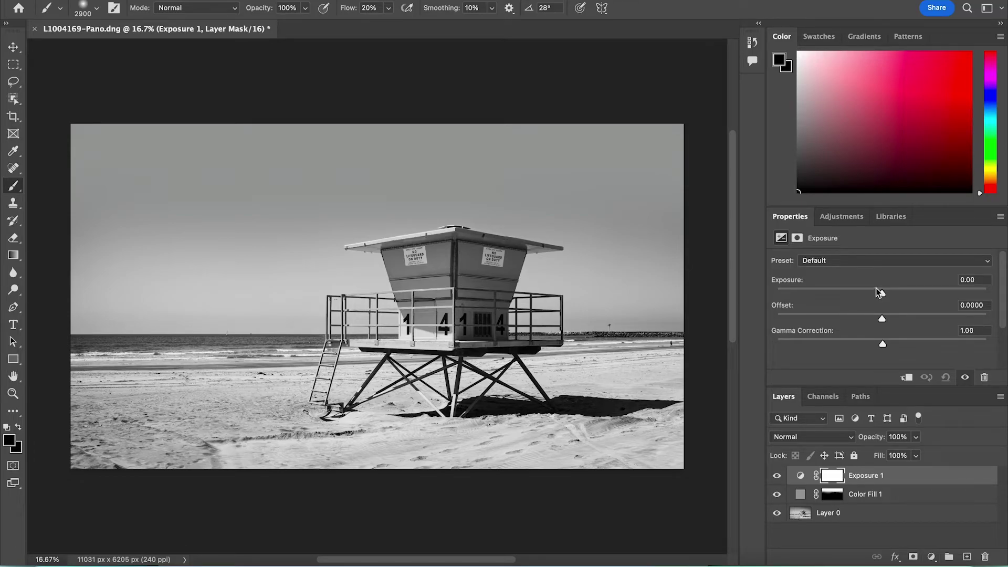
left_click_drag(881, 293, 854, 294)
left_click_drag(852, 294, 851, 294)
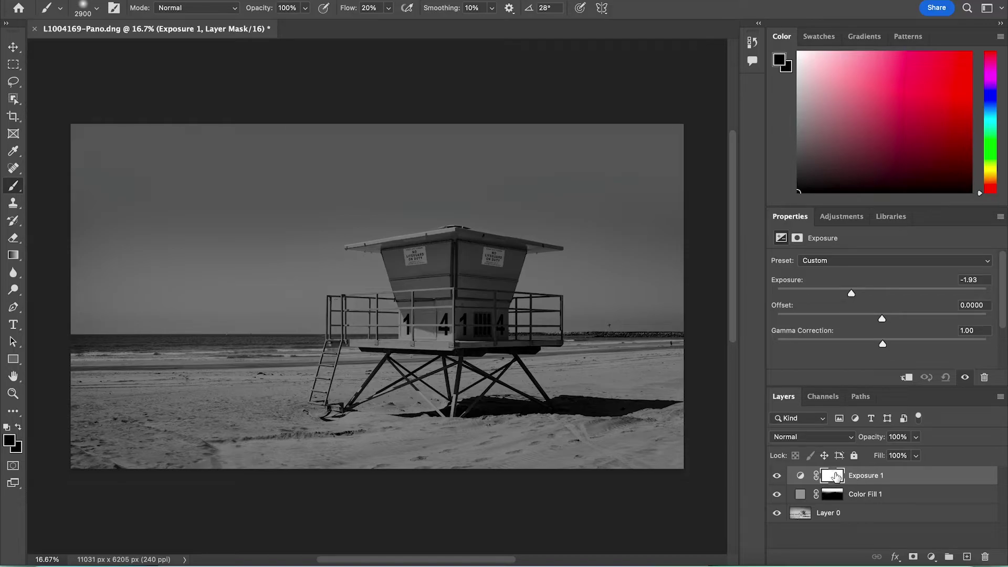
key("ctrl+i")
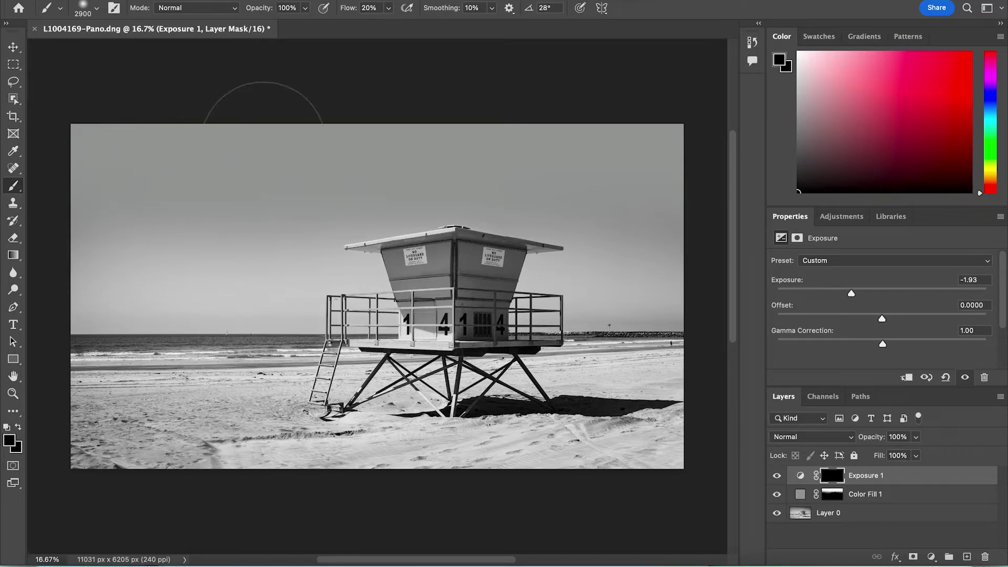
Try a linear gradient down the Exposure layer's mask from above the sky to the sand with black as the foreground colour.
left_click(13, 272)
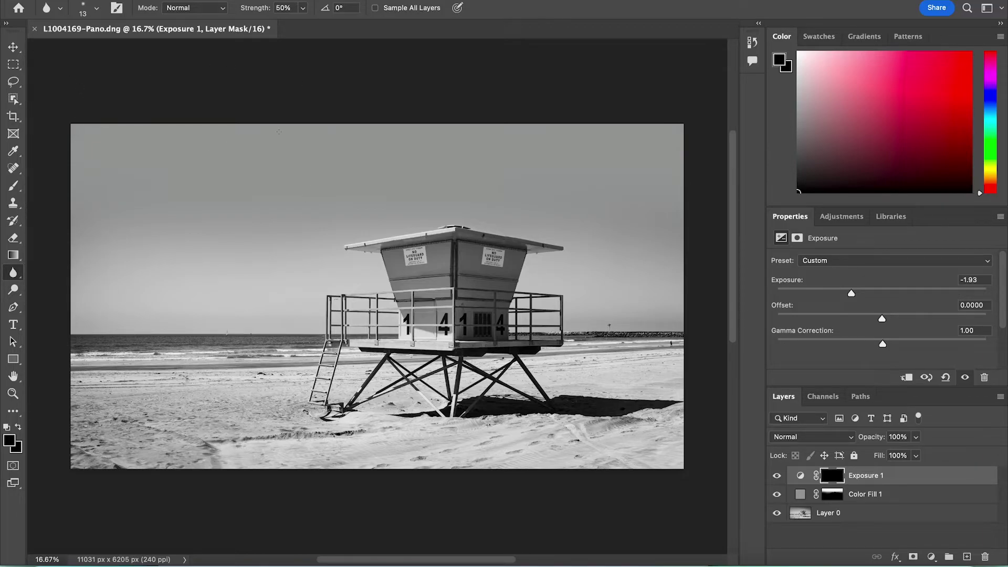
left_click(13, 255)
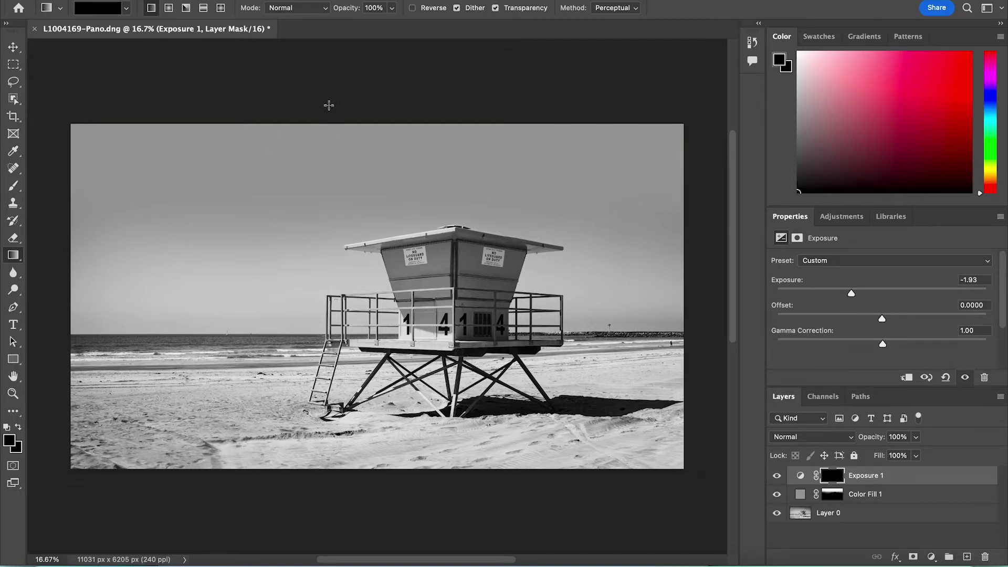
left_click_drag(329, 105, 331, 391)
Set the foreground colour to white (ffffff) and draw a white-to-black gradient down the Exposure mask from above the photo to the sand.
left_click(780, 62)
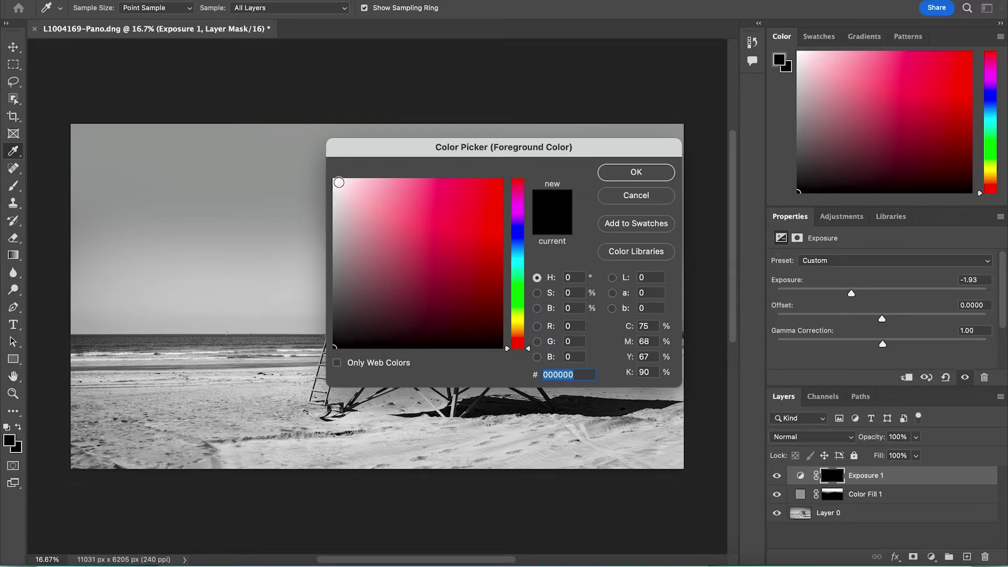
left_click_drag(338, 184, 293, 157)
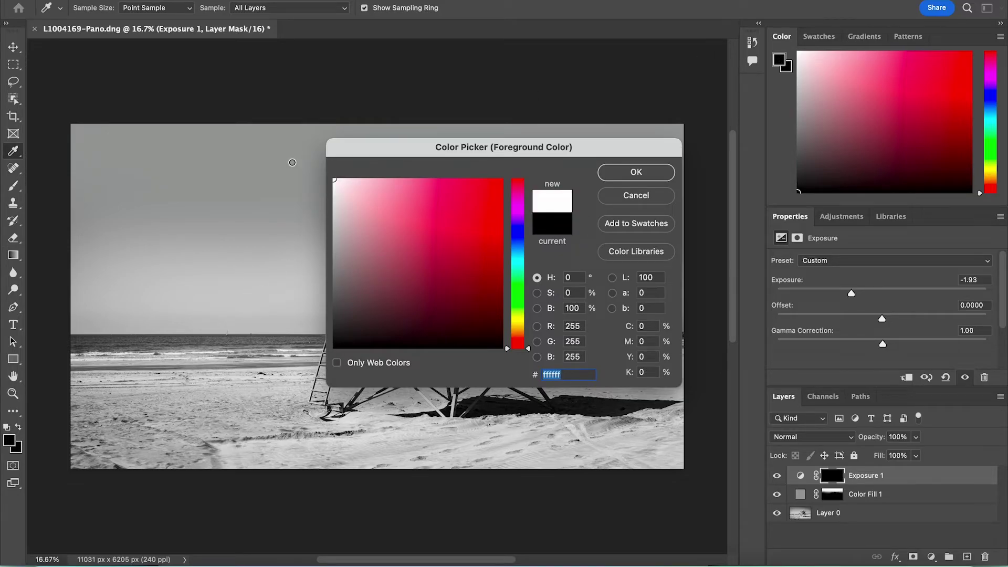
left_click(650, 171)
key("g")
left_click_drag(288, 95, 288, 392)
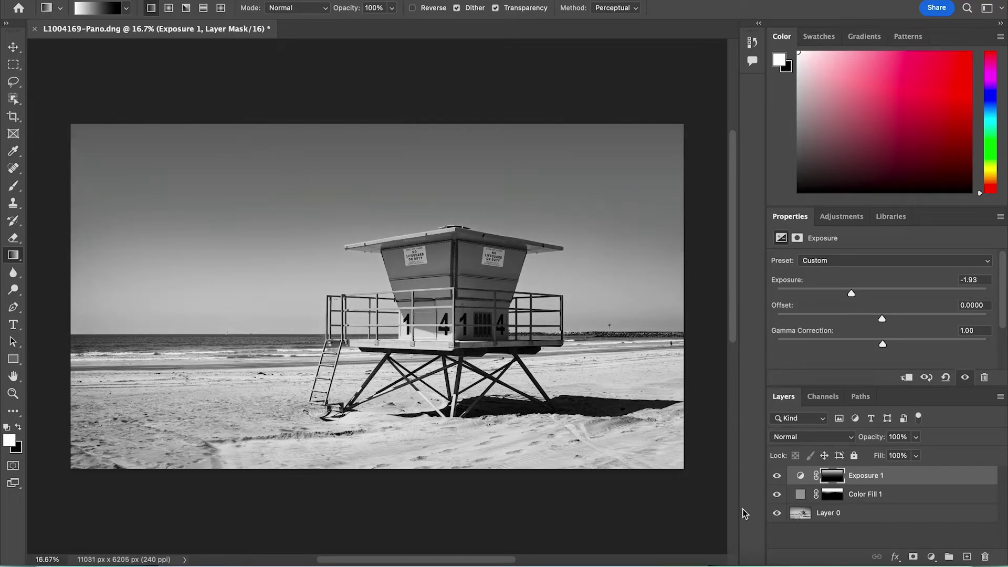
Compare the image with and without the Exposure layer and reduce the layer's opacity to 75%.
left_click(777, 476)
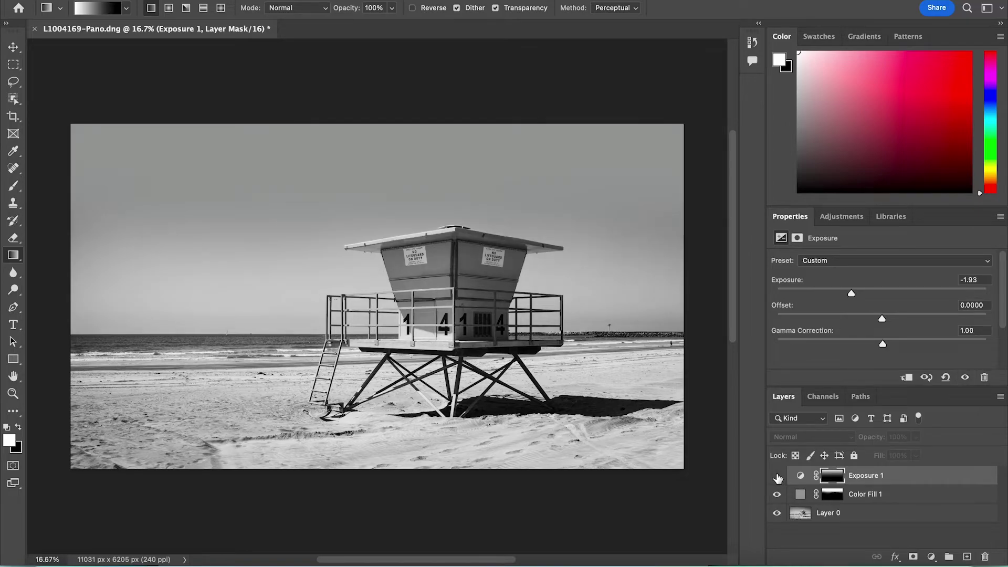
left_click(777, 476)
left_click(777, 475)
left_click(776, 475)
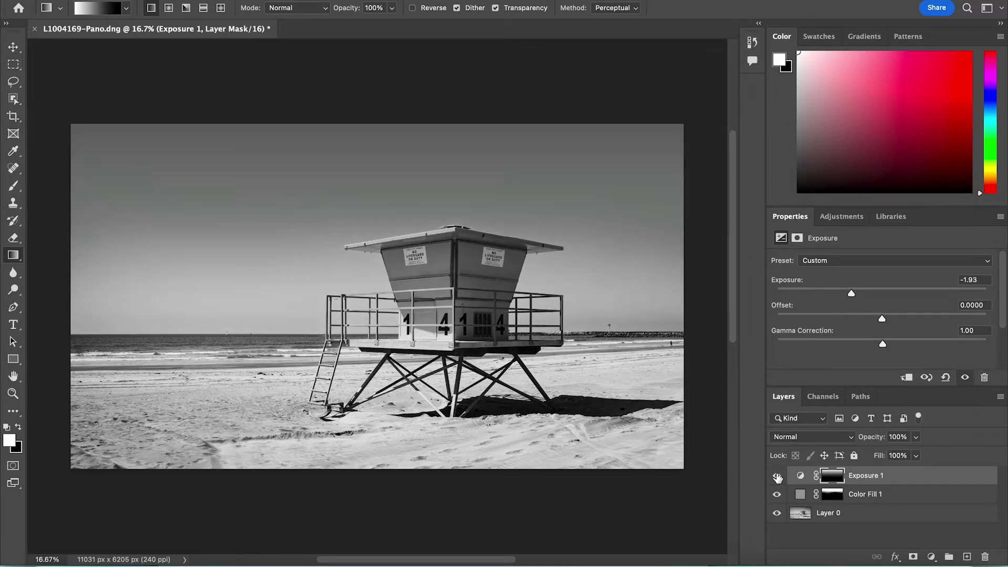
left_click(915, 437)
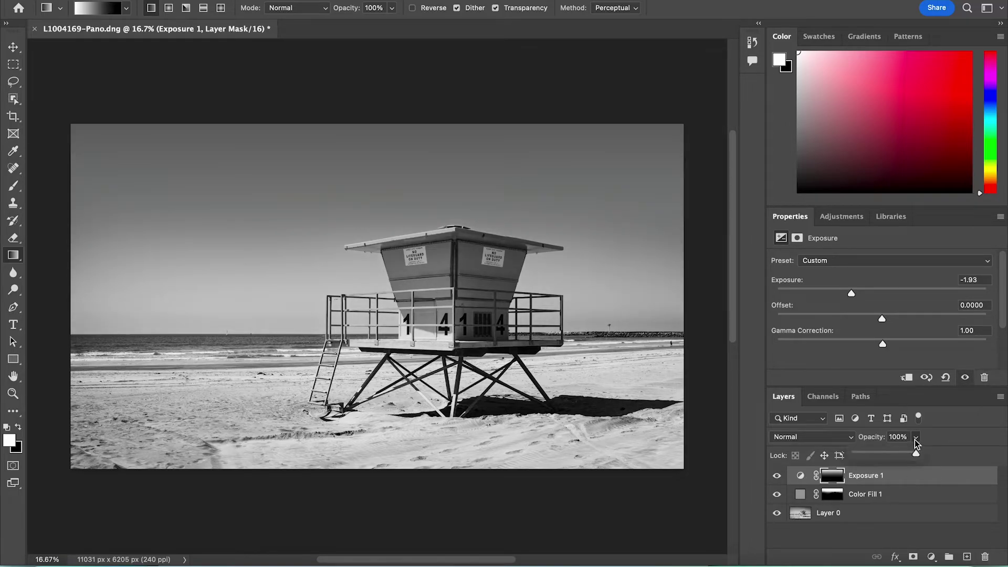
left_click(897, 455)
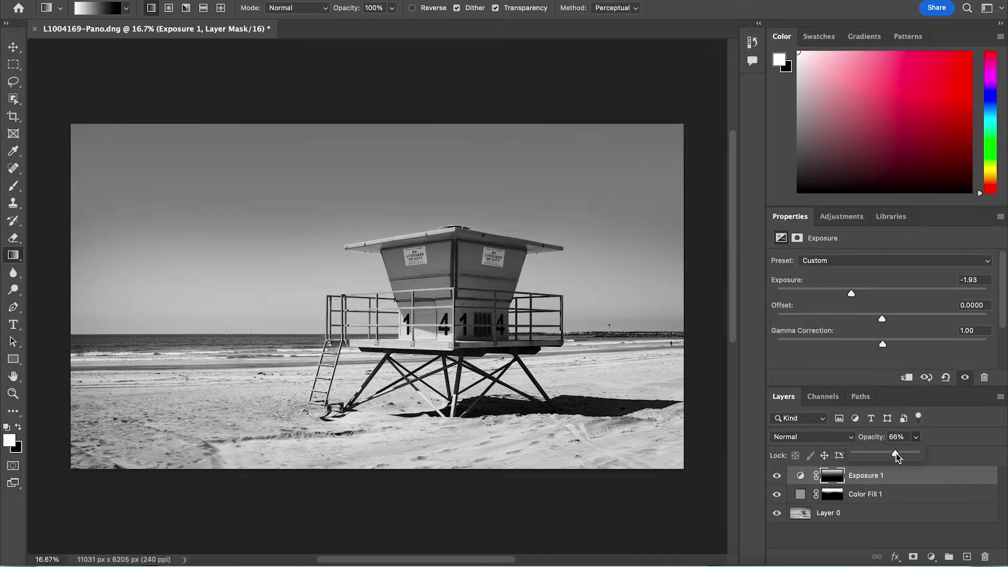
left_click_drag(895, 453, 899, 452)
left_click_drag(897, 453, 895, 454)
left_click(778, 476)
left_click(778, 476)
Redraw the Exposure mask's vertical gradient from above the photo to the sand, and set the layer's exposure to -2.18 and opacity to 86%.
left_click_drag(322, 85, 316, 377)
left_click(776, 475)
left_click(776, 475)
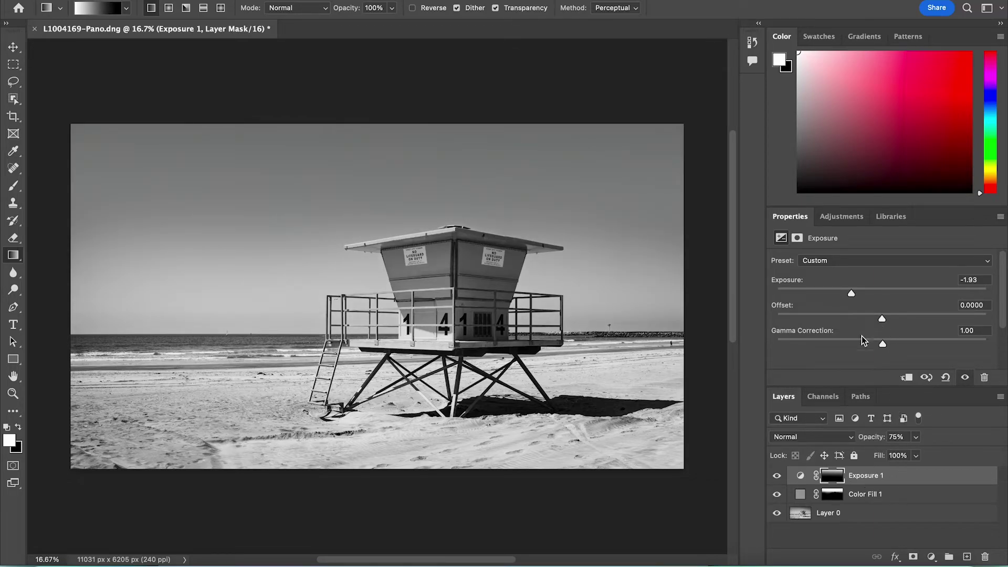
left_click_drag(918, 439, 917, 439)
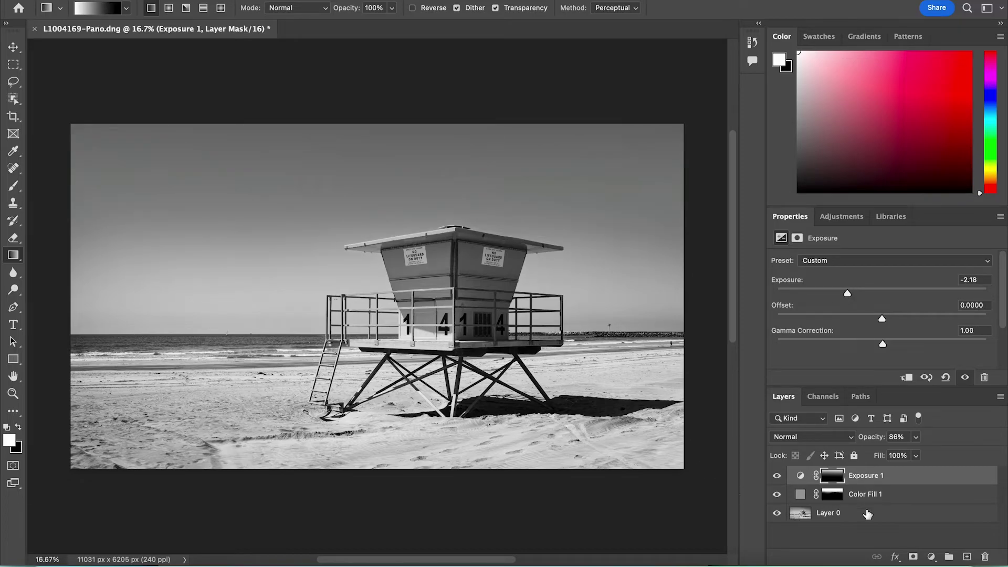
Add a Brightness/Contrast adjustment layer on top and set its brightness to 35.
left_click(931, 556)
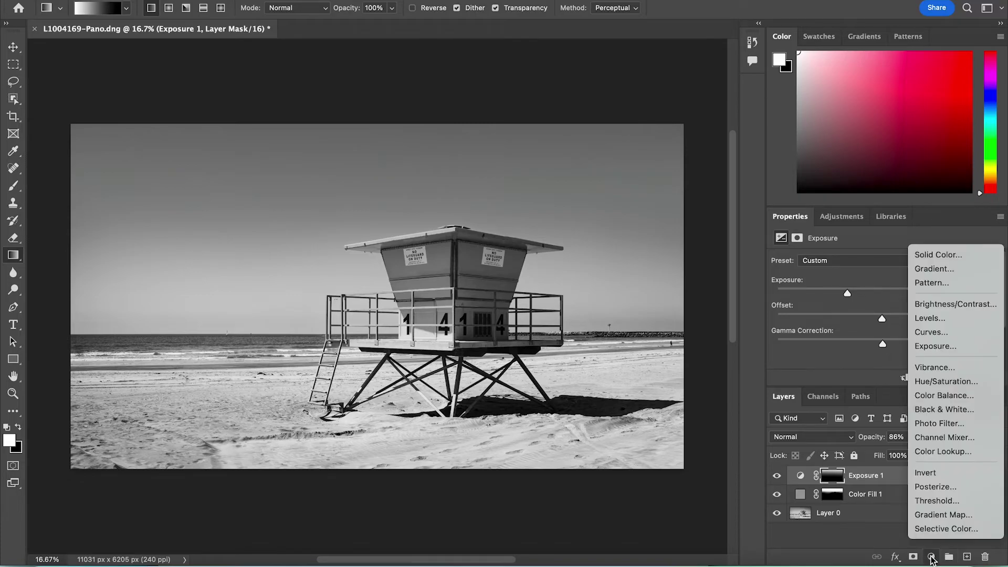
left_click(959, 308)
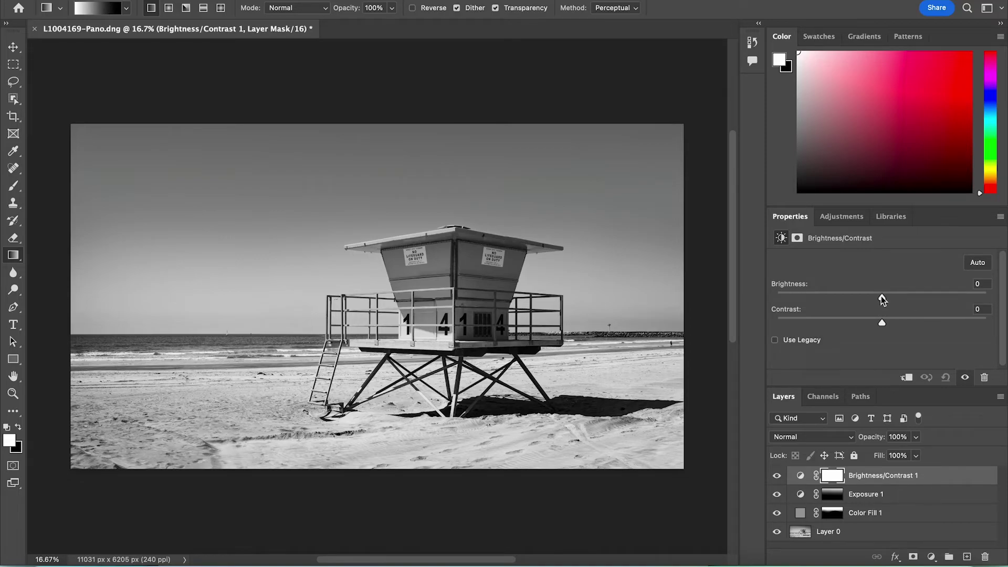
left_click_drag(880, 295, 904, 297)
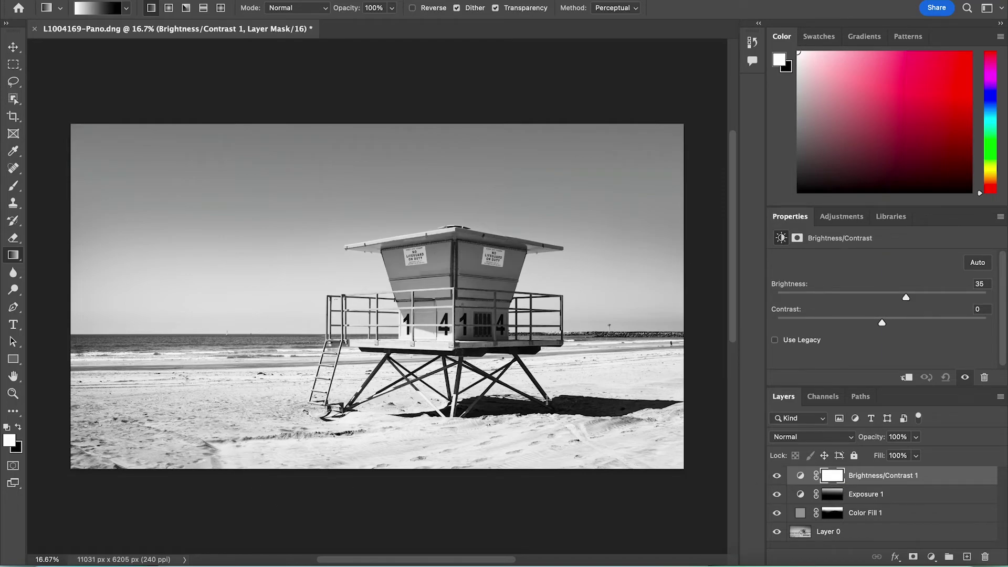
Invert the Brightness/Contrast layer mask to black, and undo the short diagonal gradient drawn on it.
left_click(984, 310)
key("super+i")
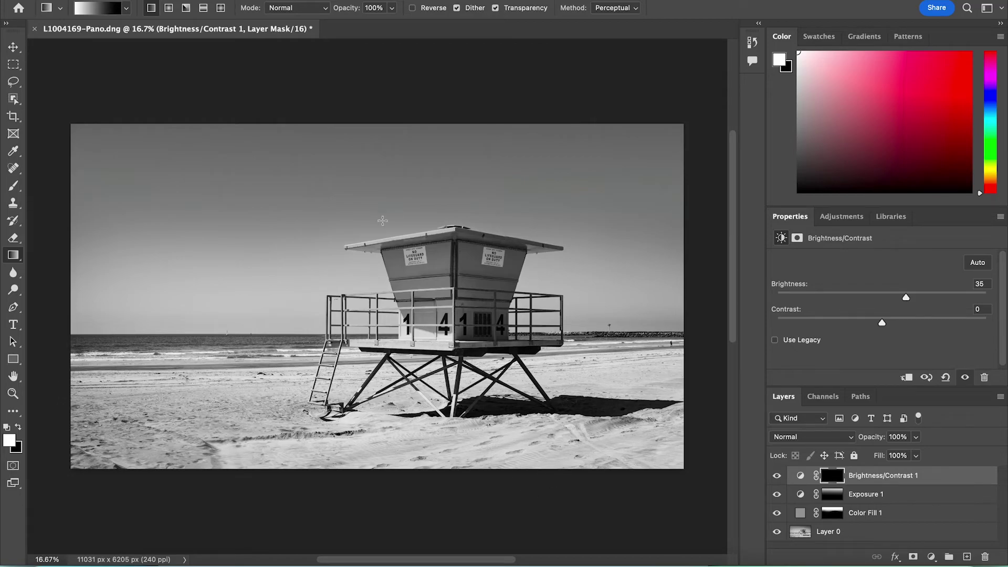
mouse_move(257, 307)
left_mouse_down()
mouse_move(301, 306)
mouse_move(245, 309)
mouse_move(261, 304)
left_mouse_up()
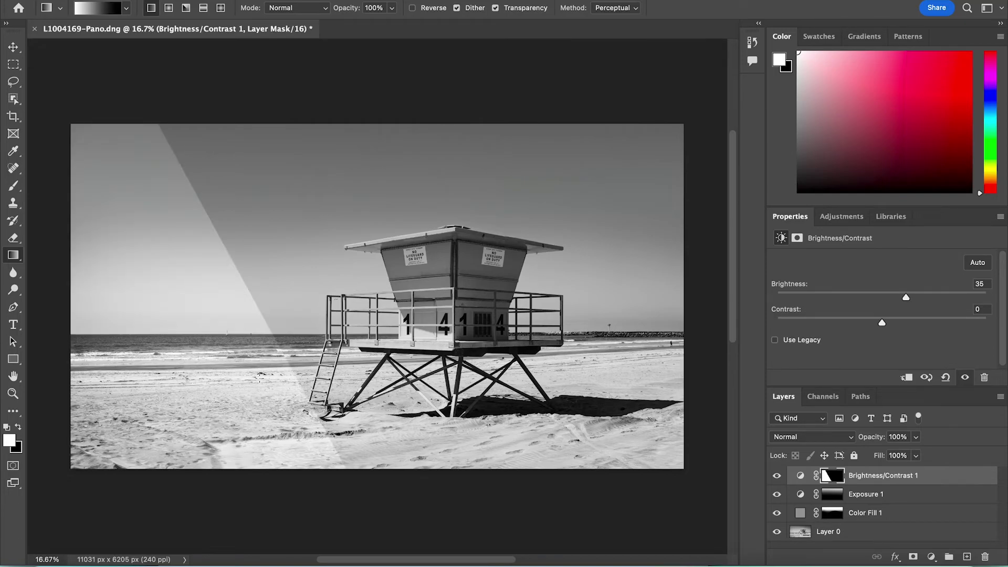
key("super+z")
With a white brush at 100% flow and size 3700, paint the Brightness/Contrast mask across the lower sky along the full horizon.
key("b")
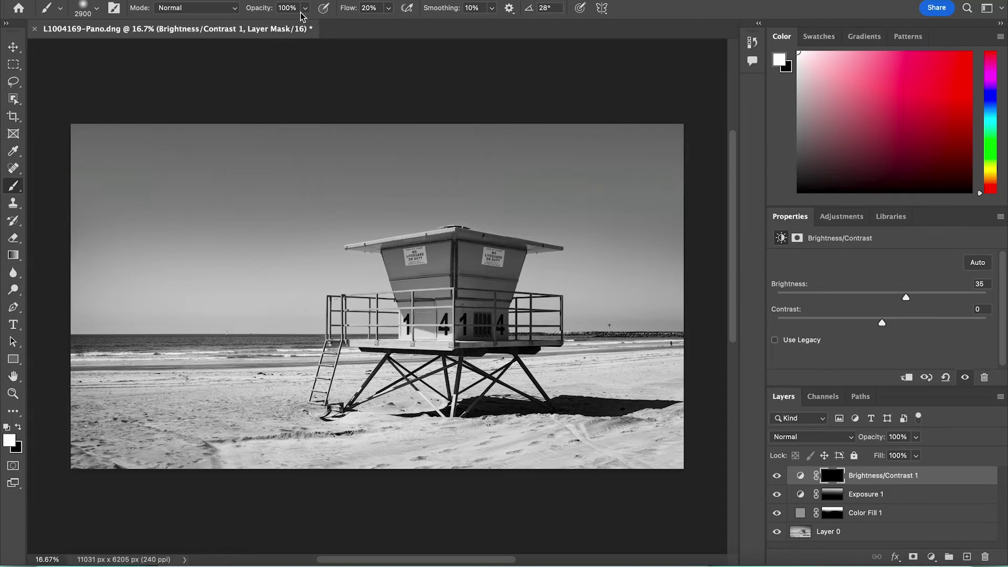
left_click(387, 14)
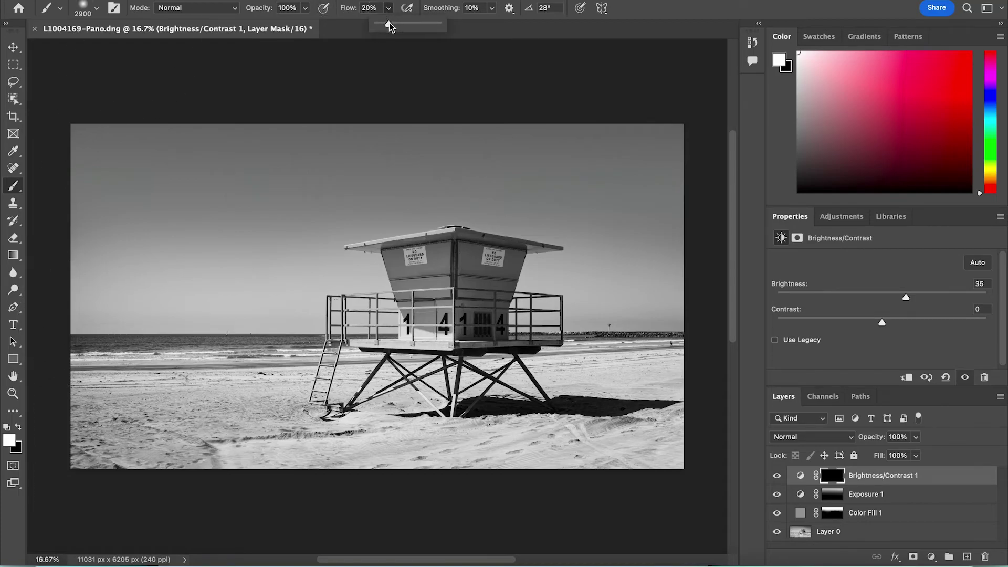
left_click_drag(388, 24, 511, 32)
key("bracketright")
key("bracketright")
key("bracketright")
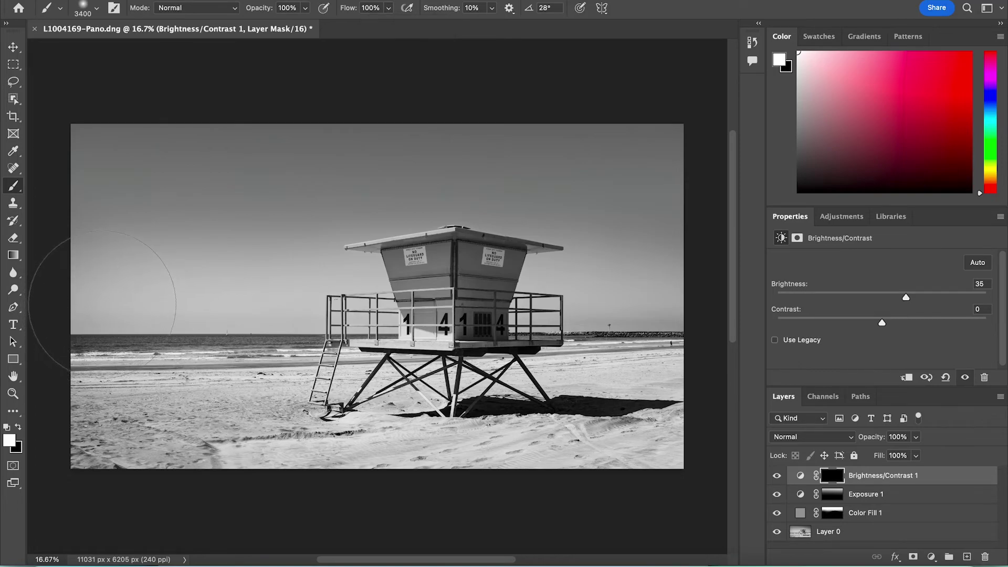
key("bracketright")
key("bracketright")
key("bracketright")
key("bracketright")
key("bracketright")
mouse_move(105, 288)
left_mouse_down()
mouse_move(226, 270)
mouse_move(325, 291)
mouse_move(578, 312)
mouse_move(794, 314)
mouse_move(684, 291)
left_mouse_up()
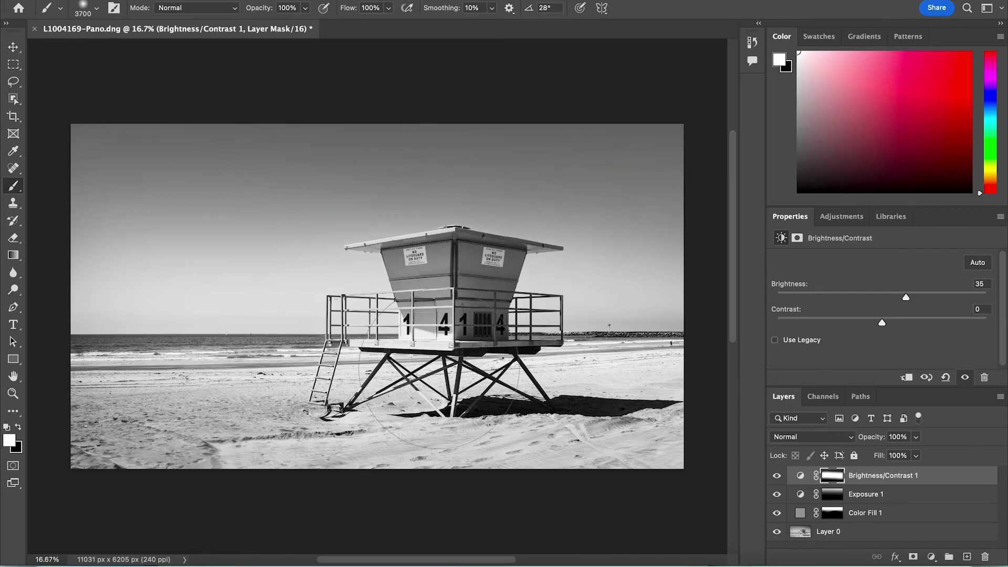
Set the foreground colour to black (000000), reduce the brush to 1900 and paint the area below the horizon out of the Brightness/Contrast mask.
left_click(779, 61)
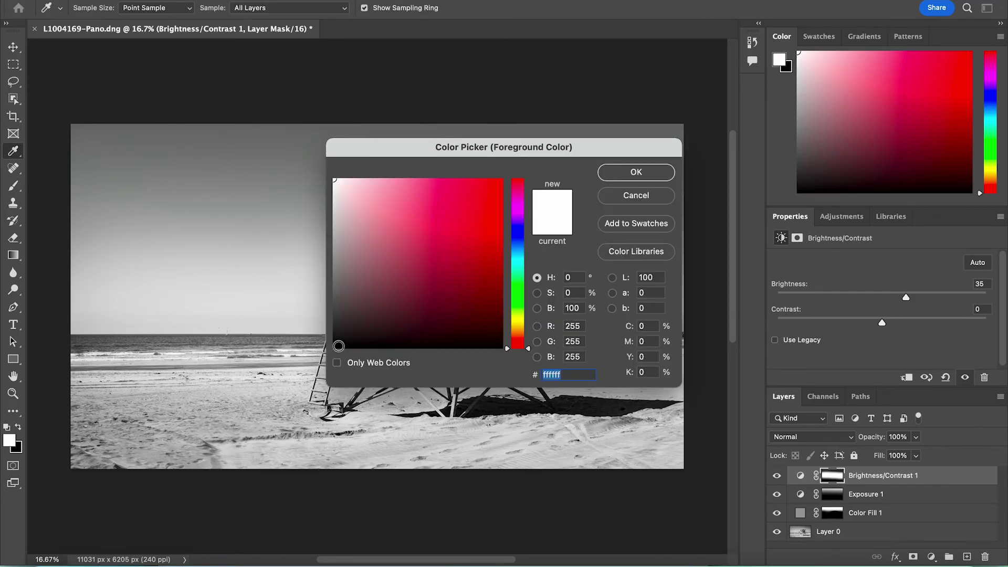
left_click(338, 346)
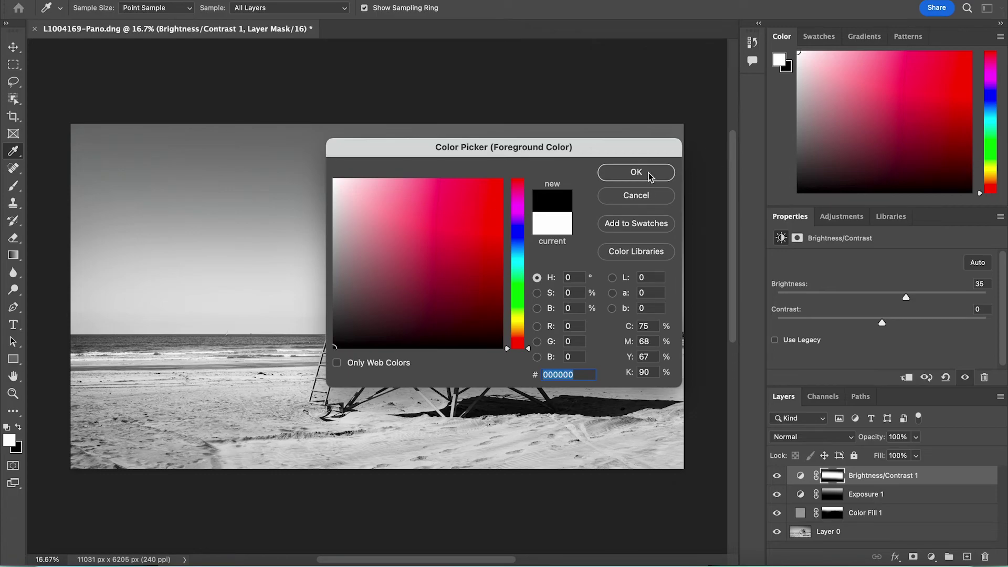
left_click(648, 176)
key("b")
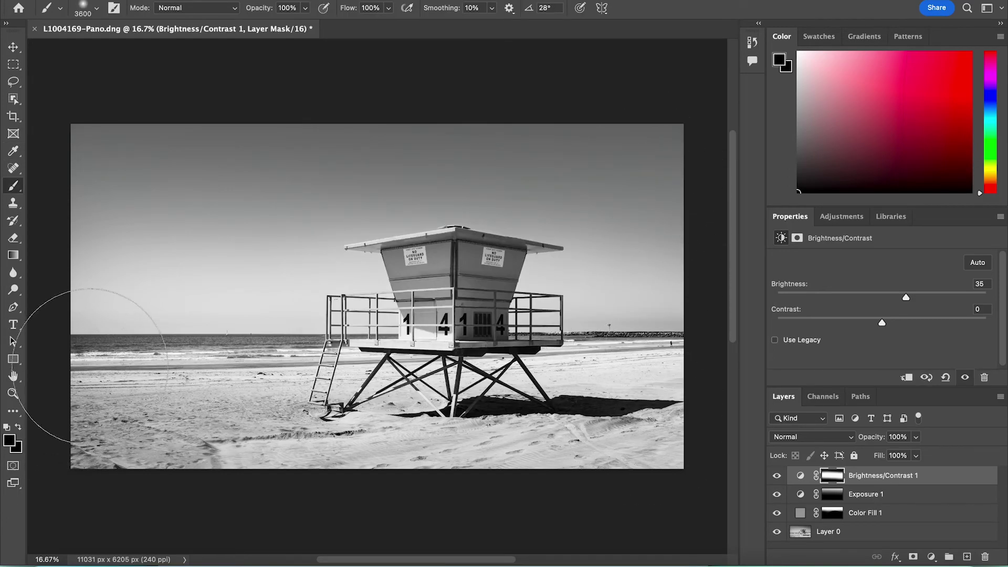
key("bracketleft")
key("bracketleft")
key("bracketleft")
key("bracketleft")
key("bracketleft")
key("bracketleft")
key("bracketleft")
key("bracketleft")
key("bracketleft")
key("bracketleft")
key("bracketleft")
key("bracketleft")
key("bracketleft")
key("bracketleft")
key("bracketleft")
key("bracketleft")
key("bracketleft")
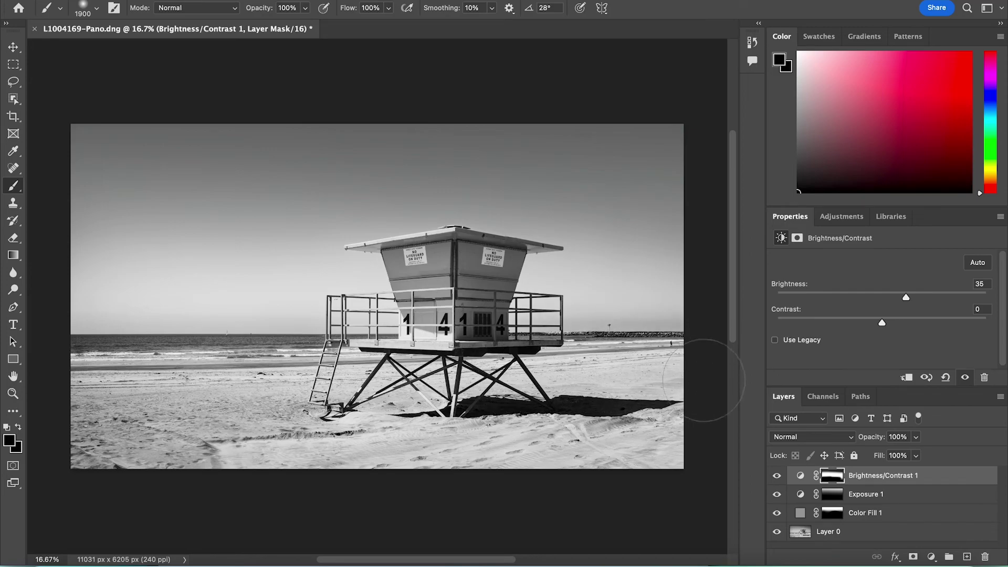
Compare the image with and without the Brightness/Contrast layer and reduce the layer's opacity to 80%.
left_click(776, 475)
left_click(776, 475)
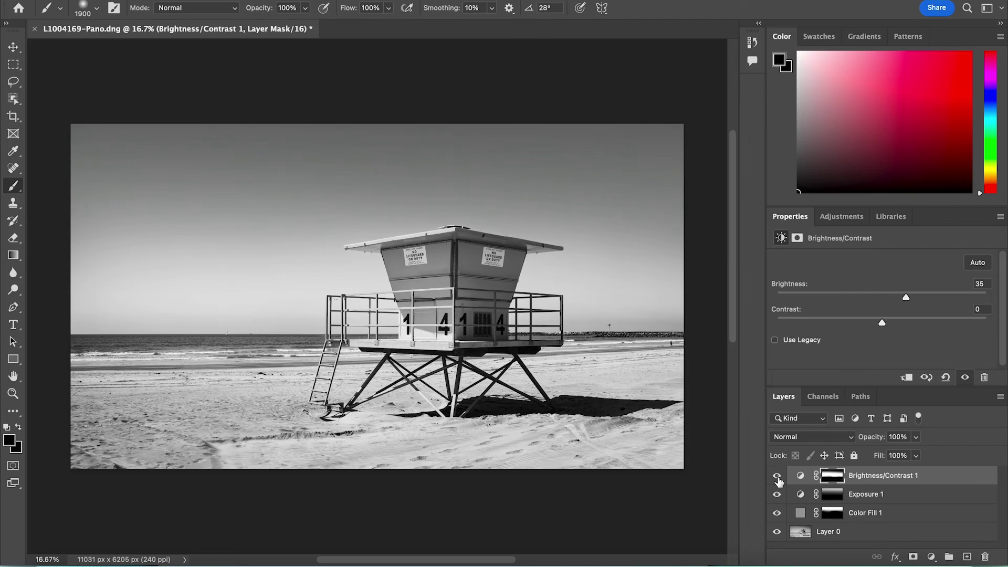
left_click(915, 455)
left_click(902, 454)
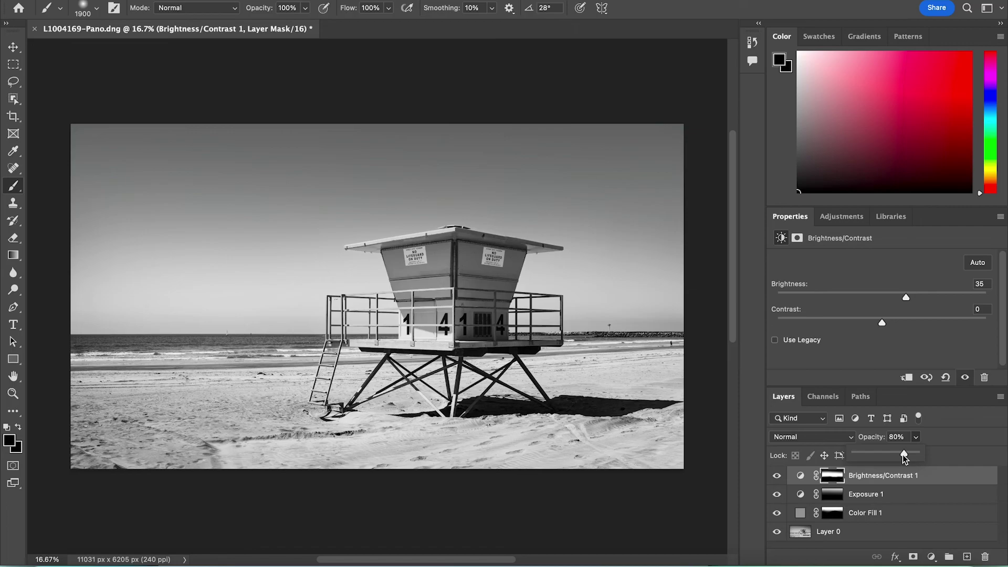
key("Return")
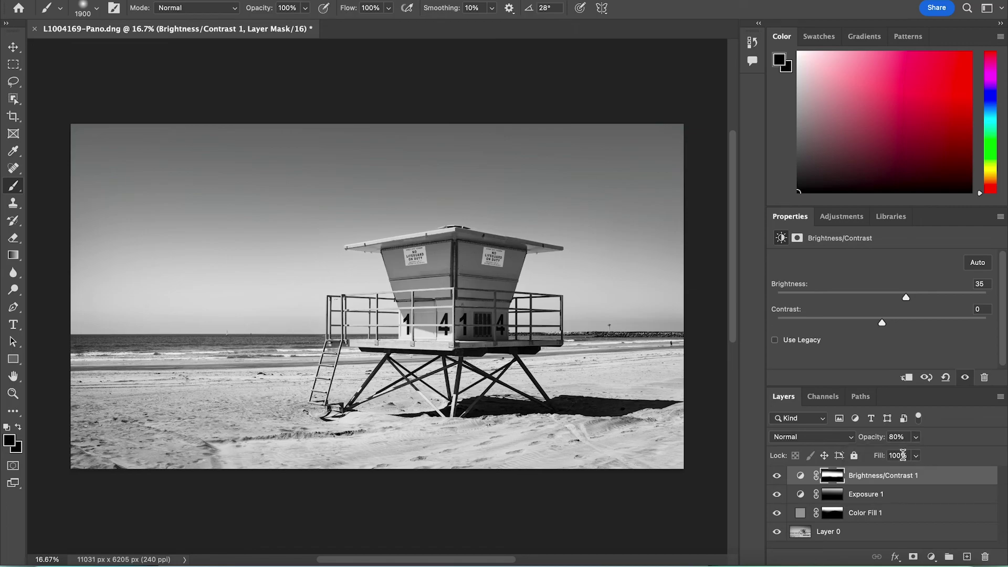
left_click(776, 476)
left_click(775, 477)
key("super+minus")
key("super+minus")
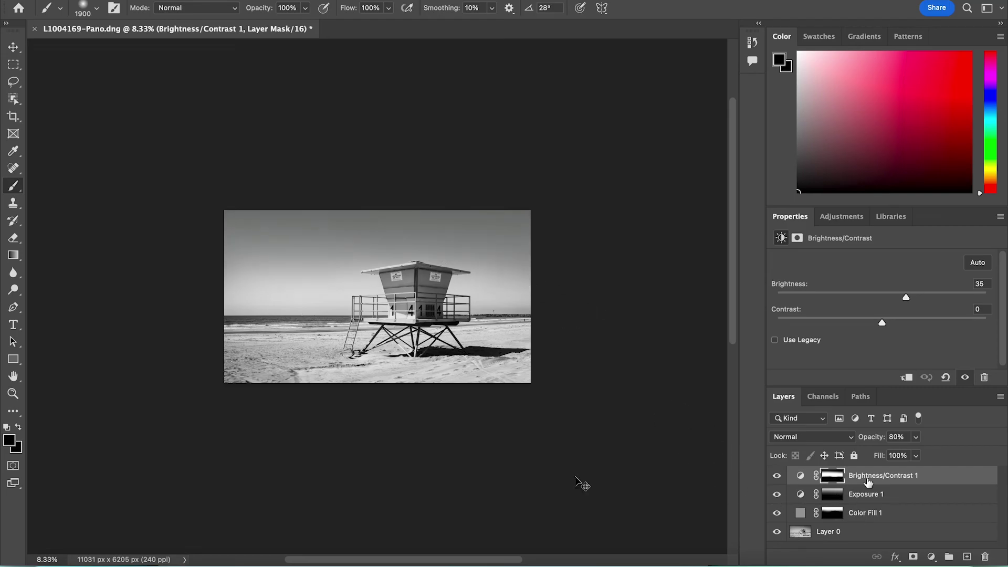
key("ctrl+0")
key("ctrl+minus")
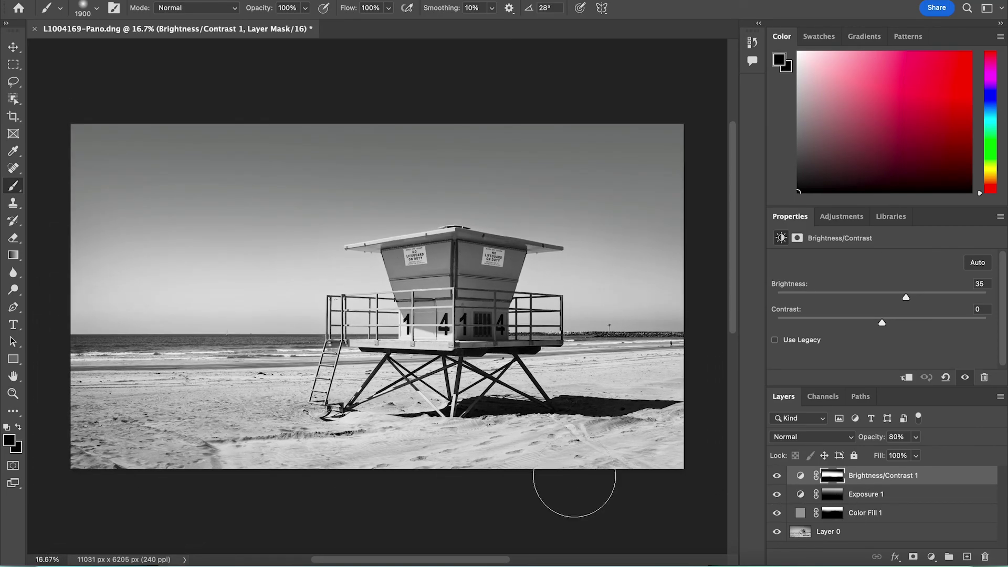